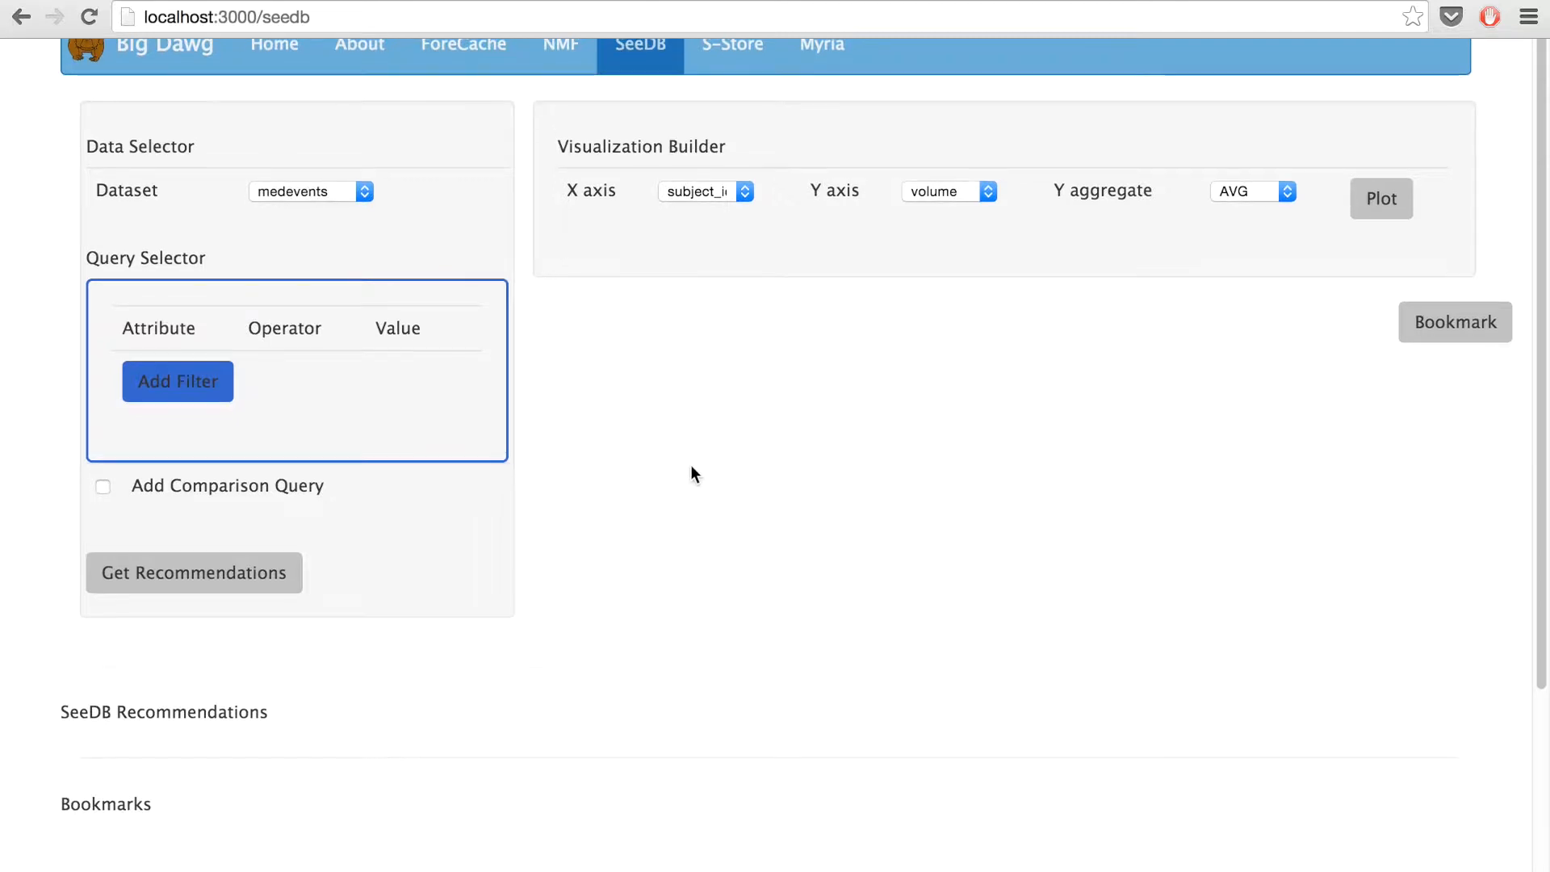
Switch the dataset to icustay_detail.
scroll(886, 450, "up", 1)
scroll(886, 450, "down", 1)
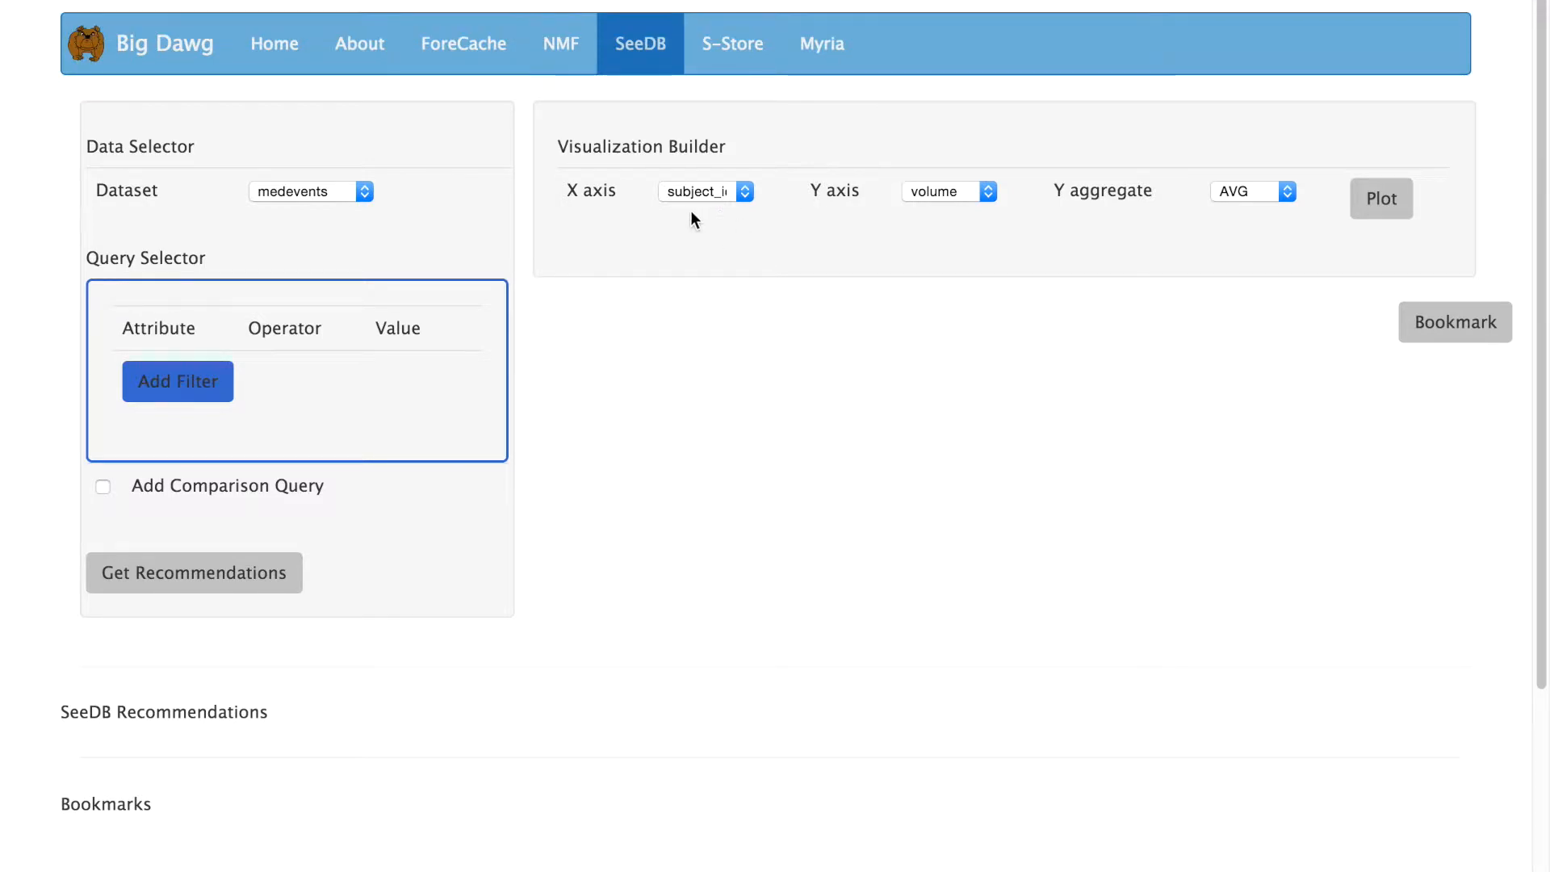
left_click(281, 193)
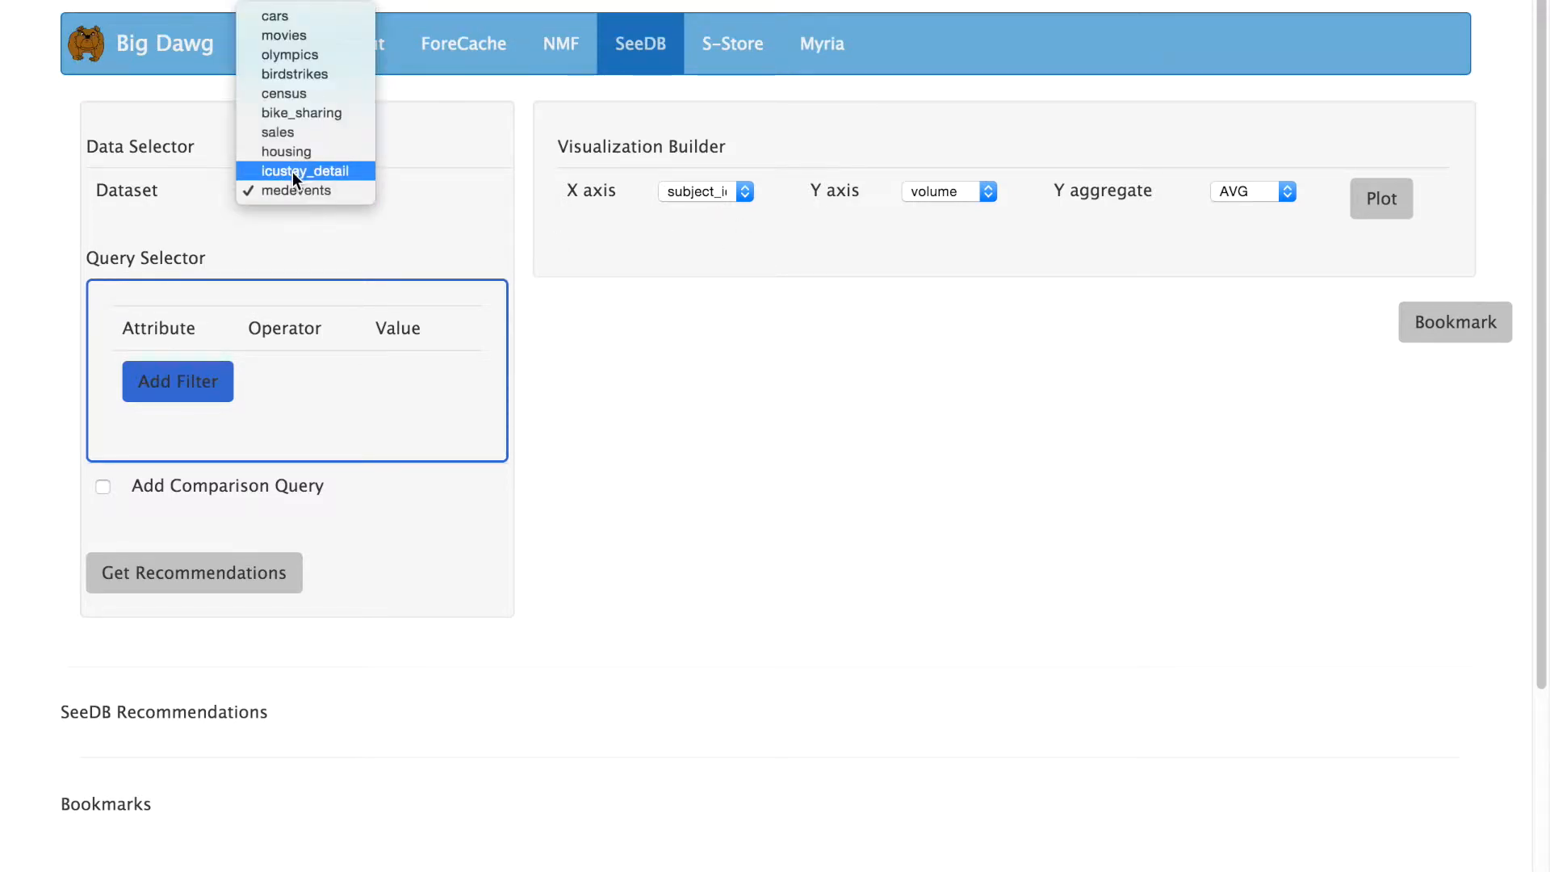
left_click(292, 171)
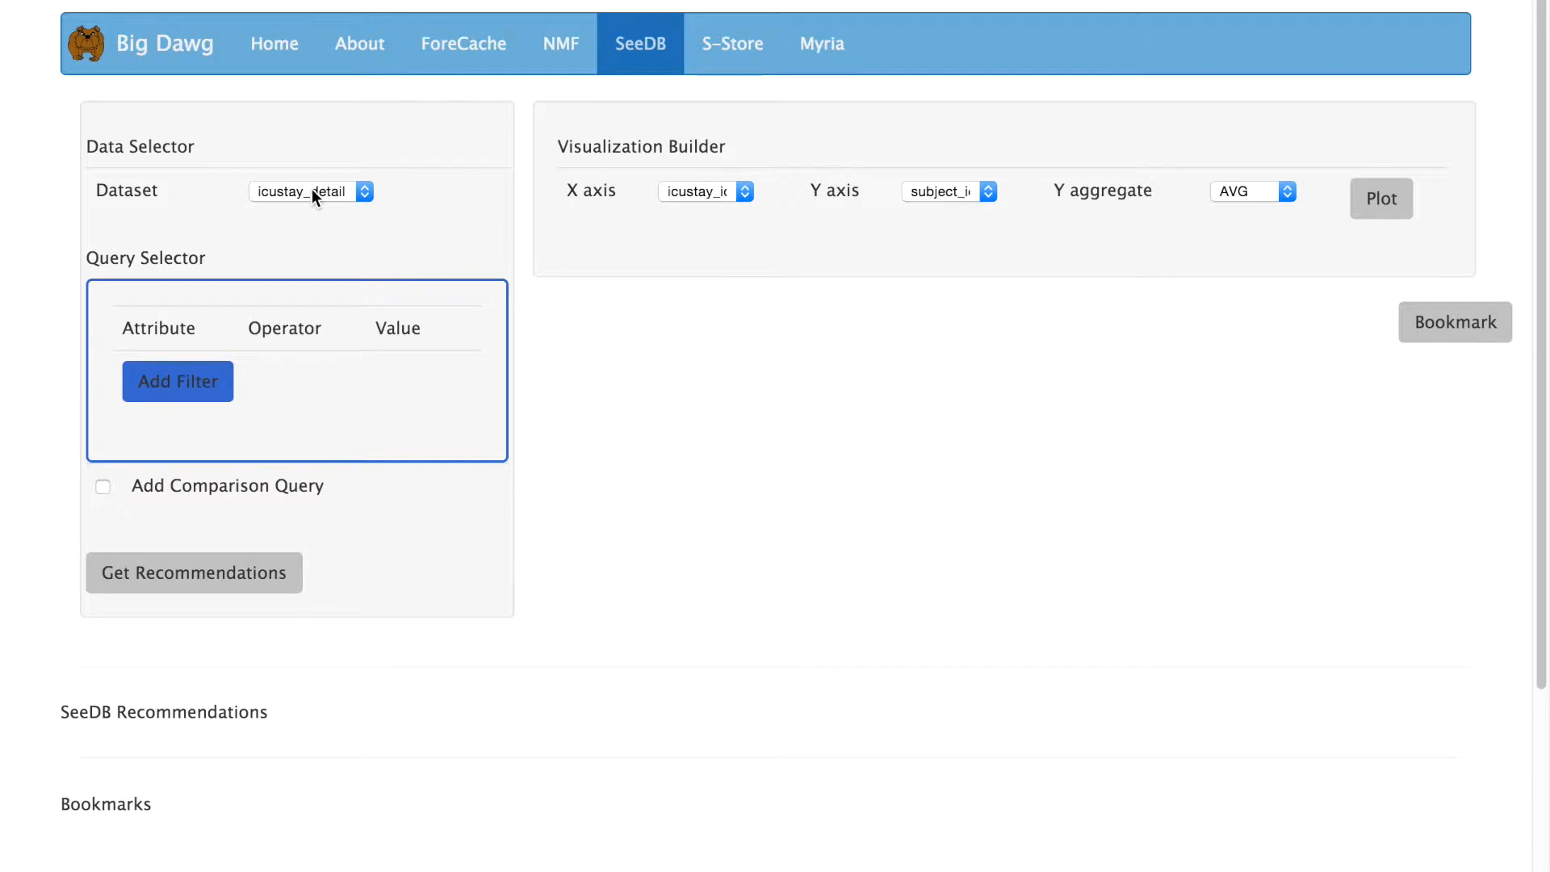
Plot the average icustay_los by gender, with gender on the X axis and icustay_los on the Y axis.
left_click(704, 188)
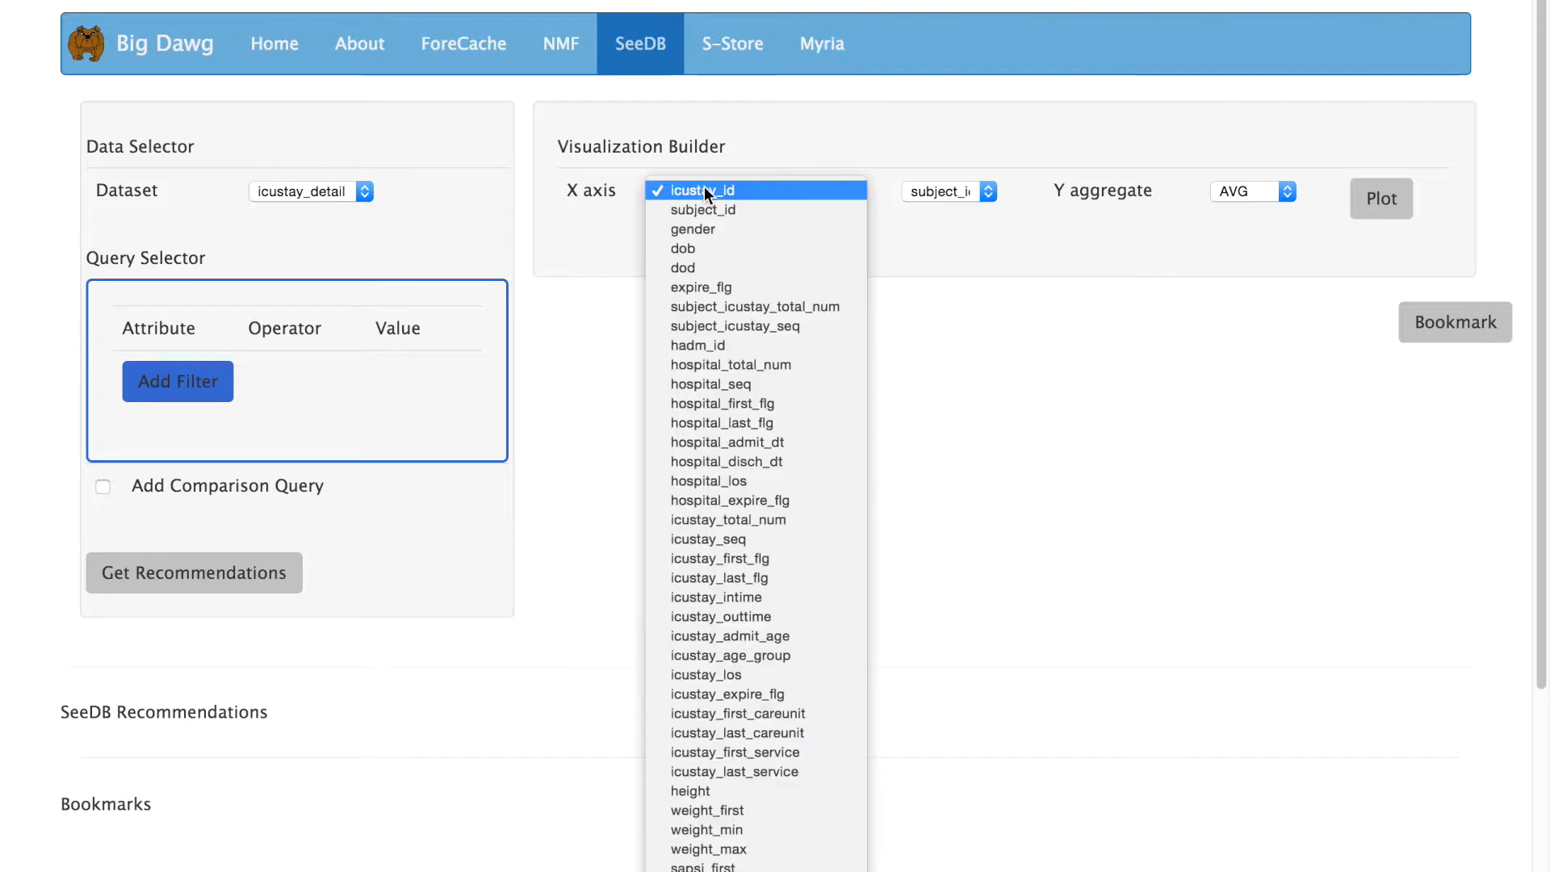
left_click(700, 229)
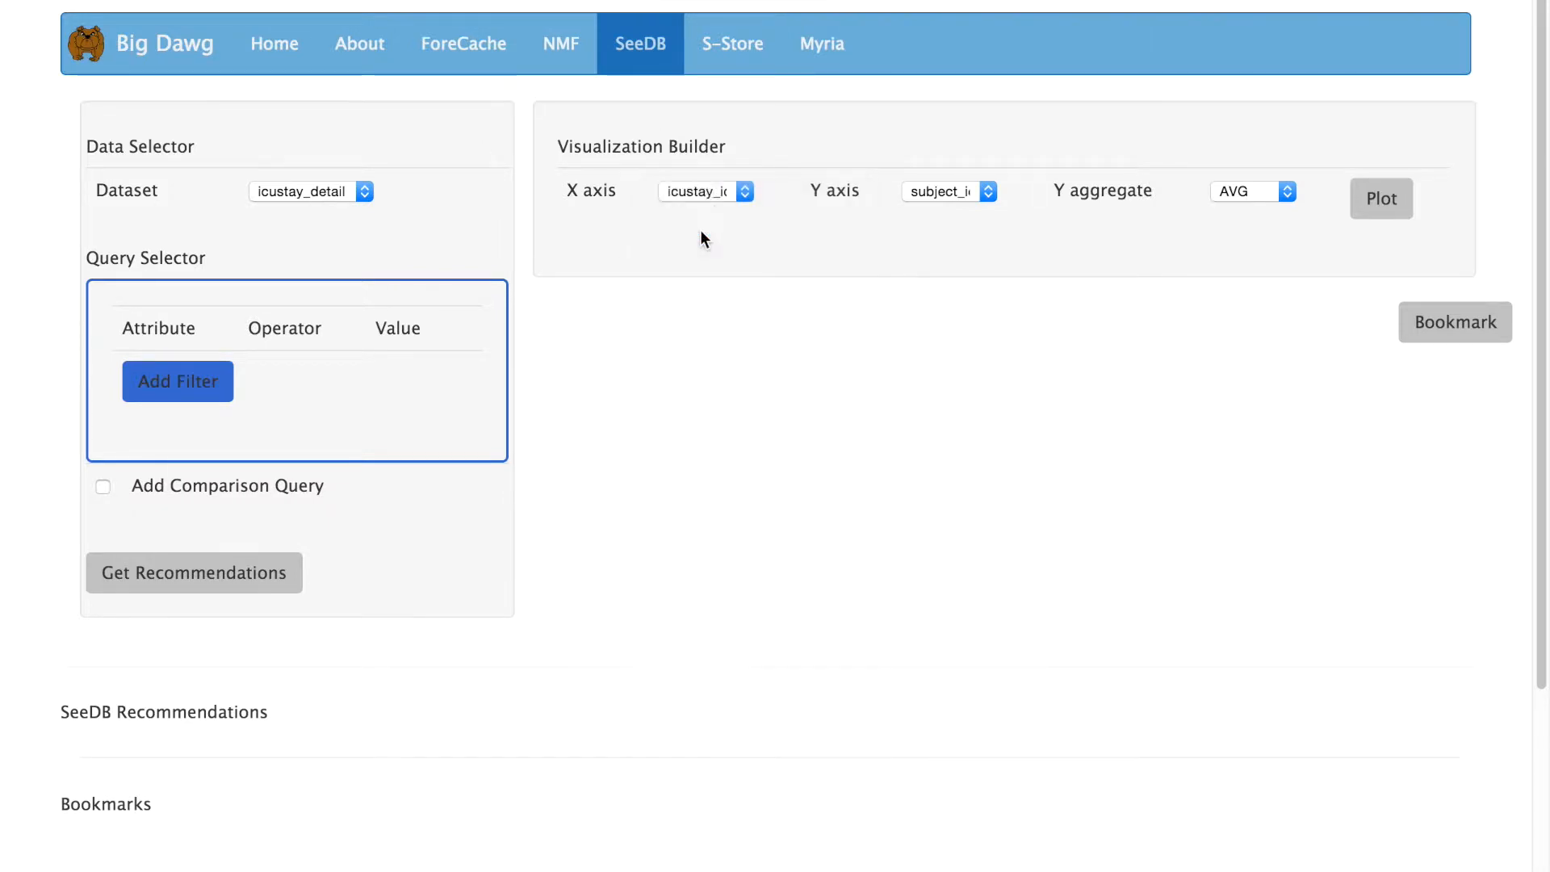
left_click(951, 188)
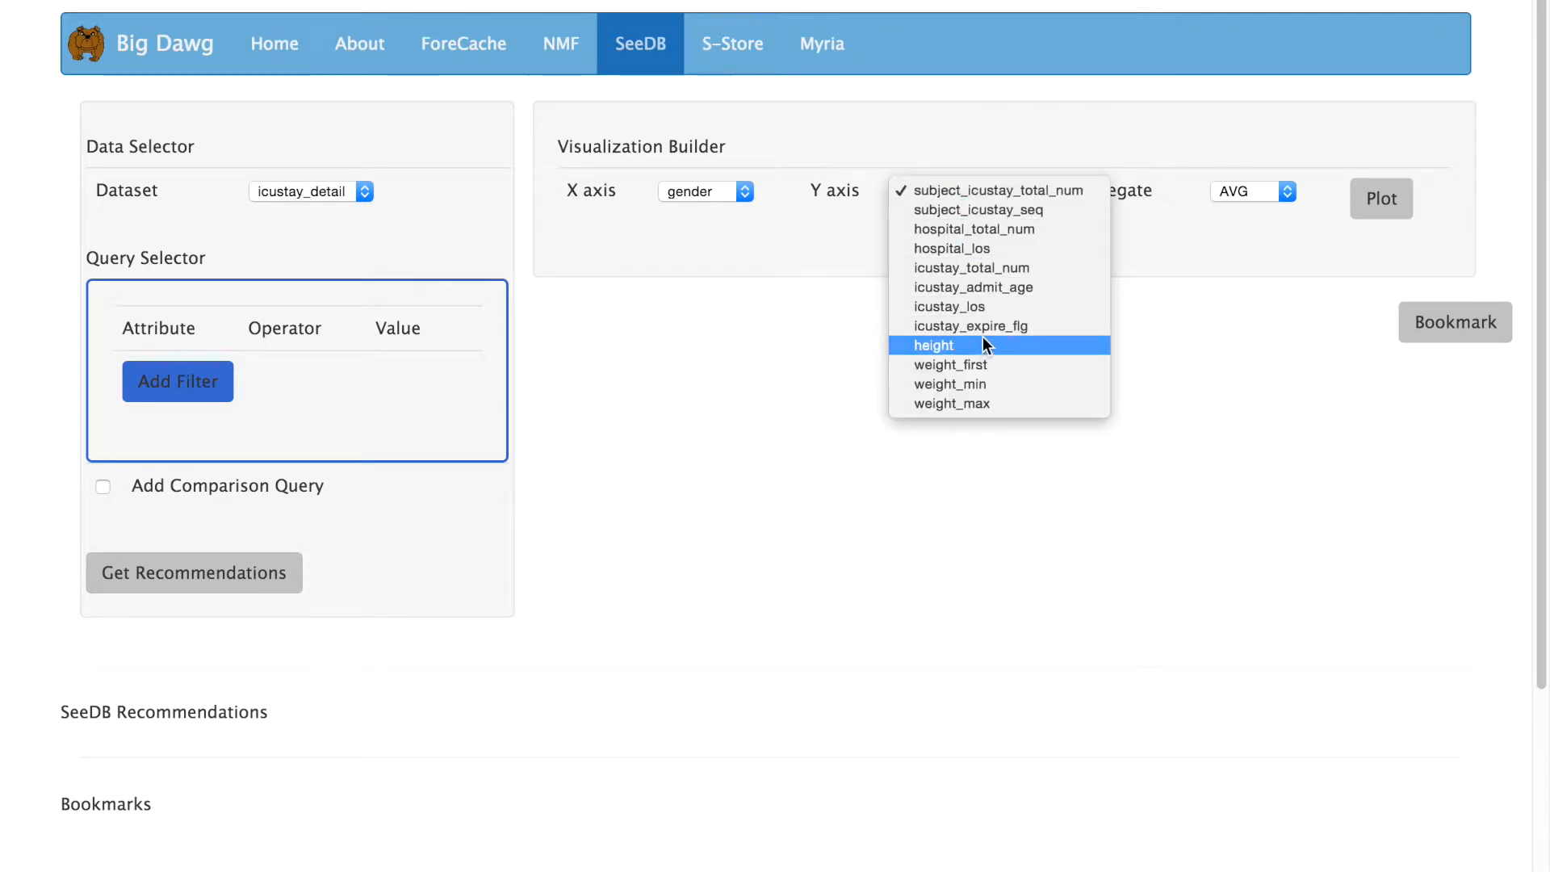
left_click(978, 306)
left_click(1385, 200)
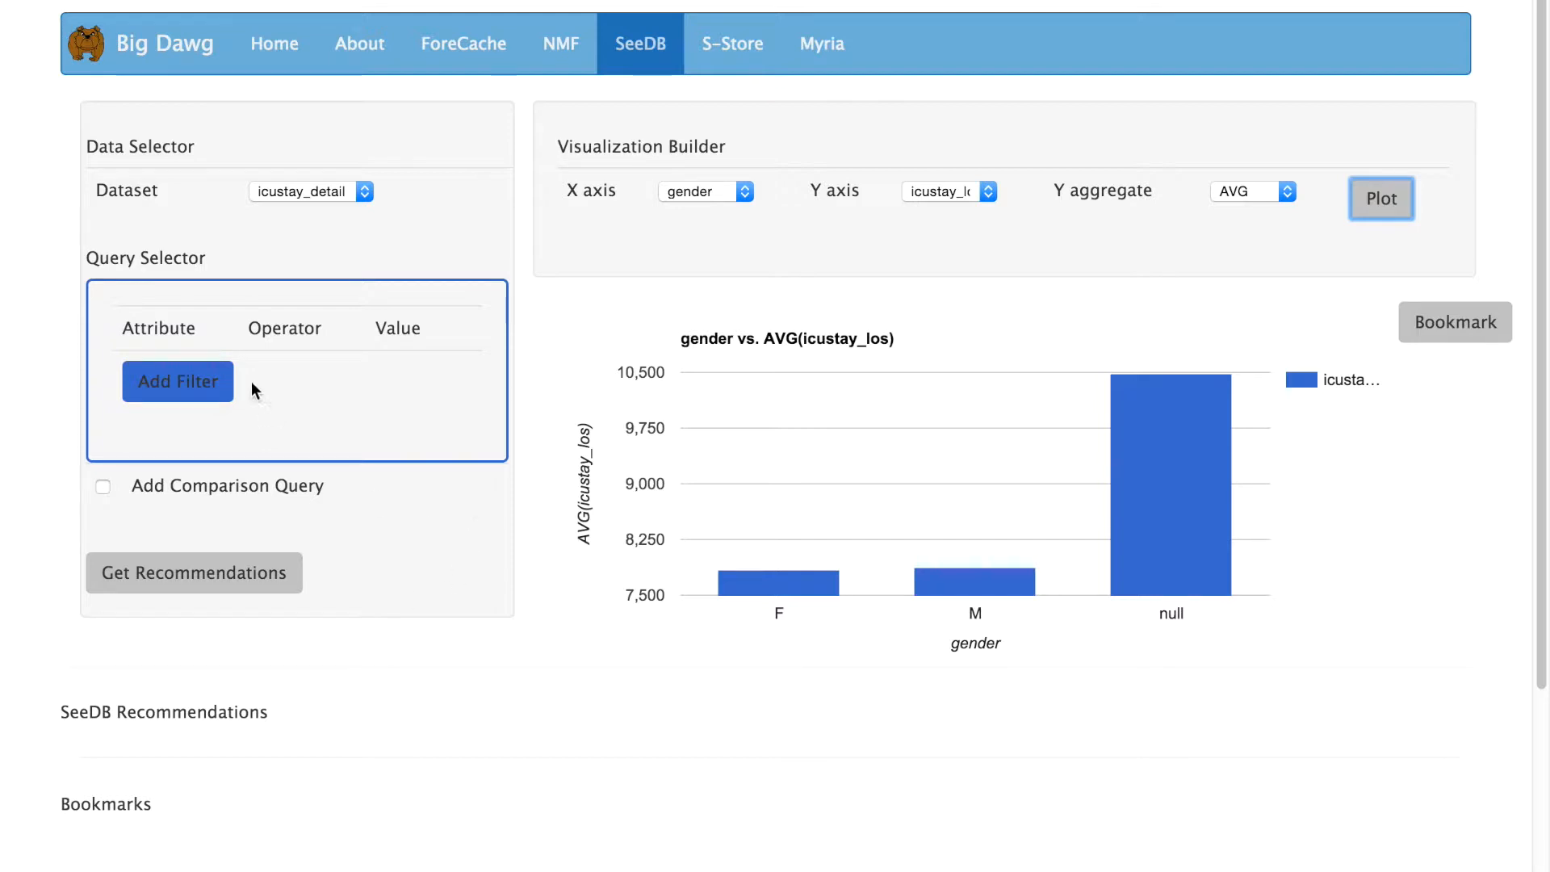
Add a filter to the main query that restricts gender to equal M.
left_click(202, 381)
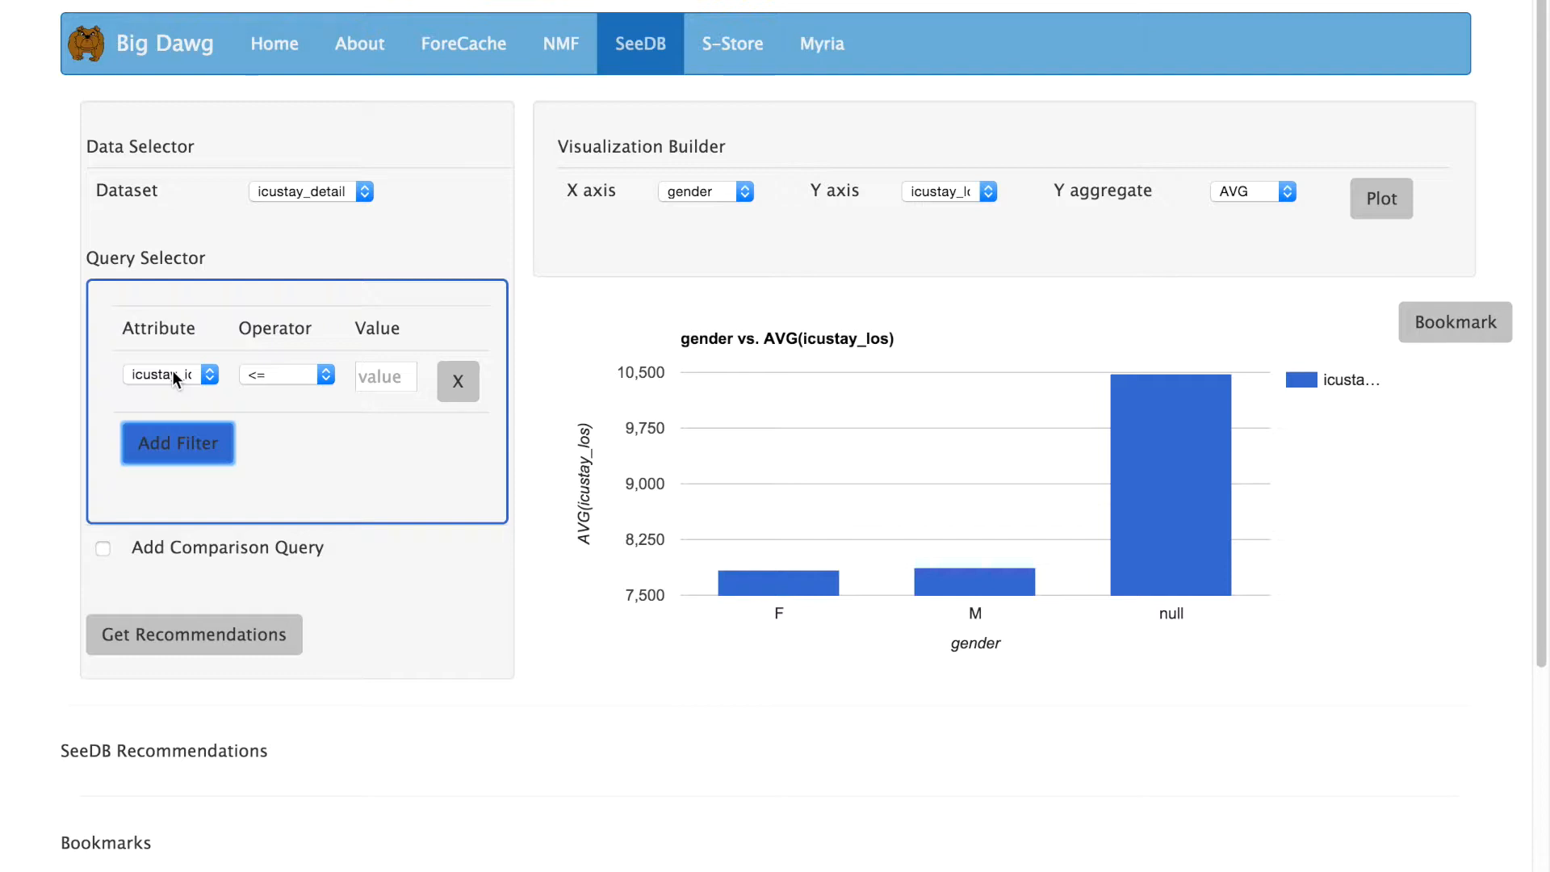
left_click(171, 373)
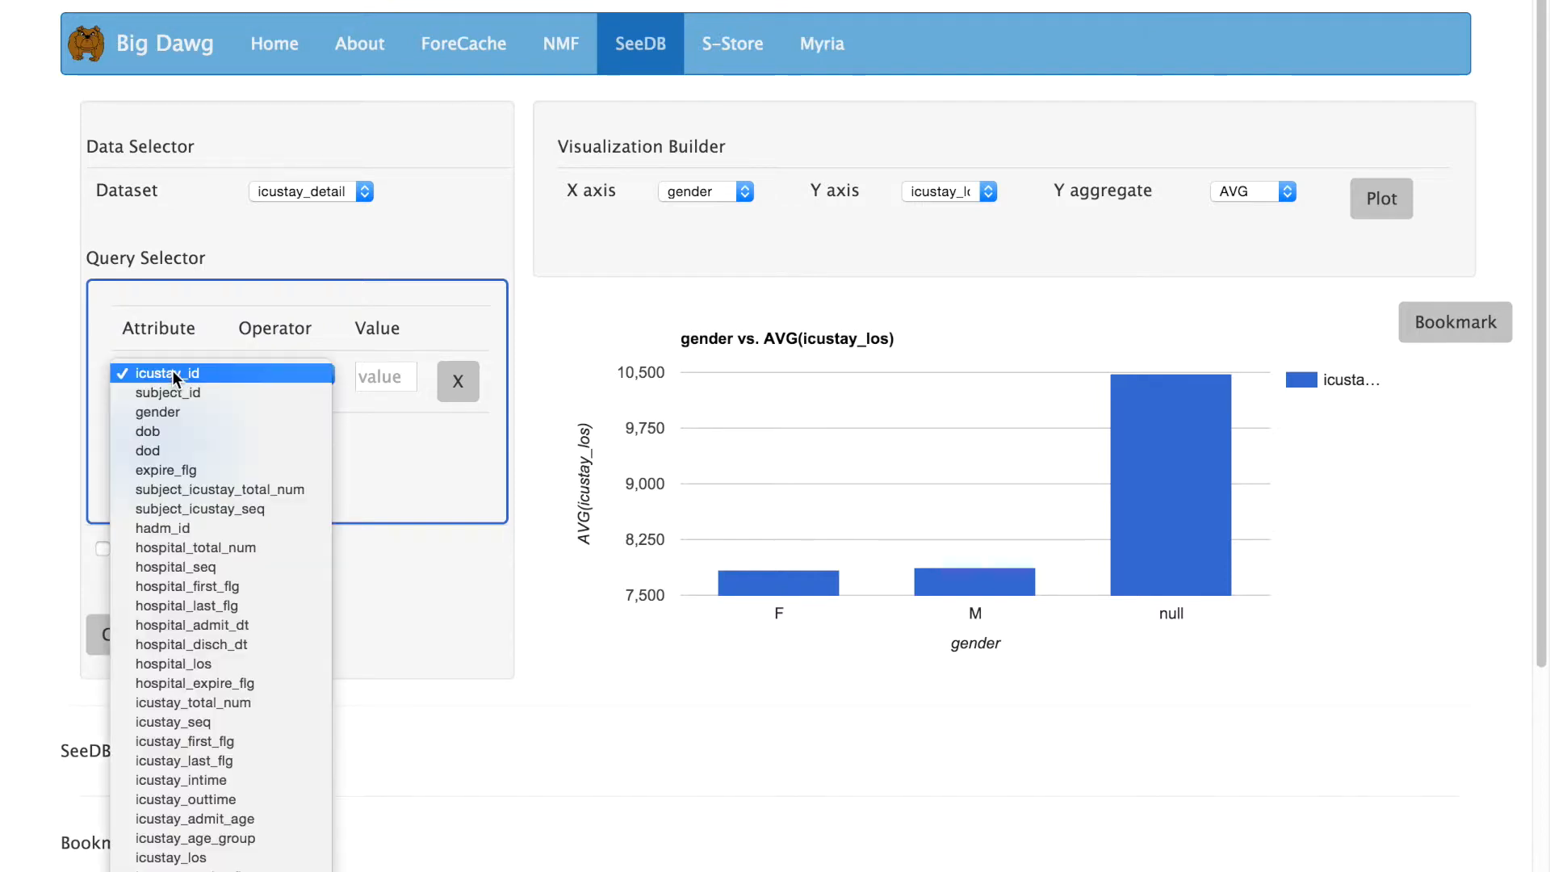
left_click(176, 419)
left_click(276, 366)
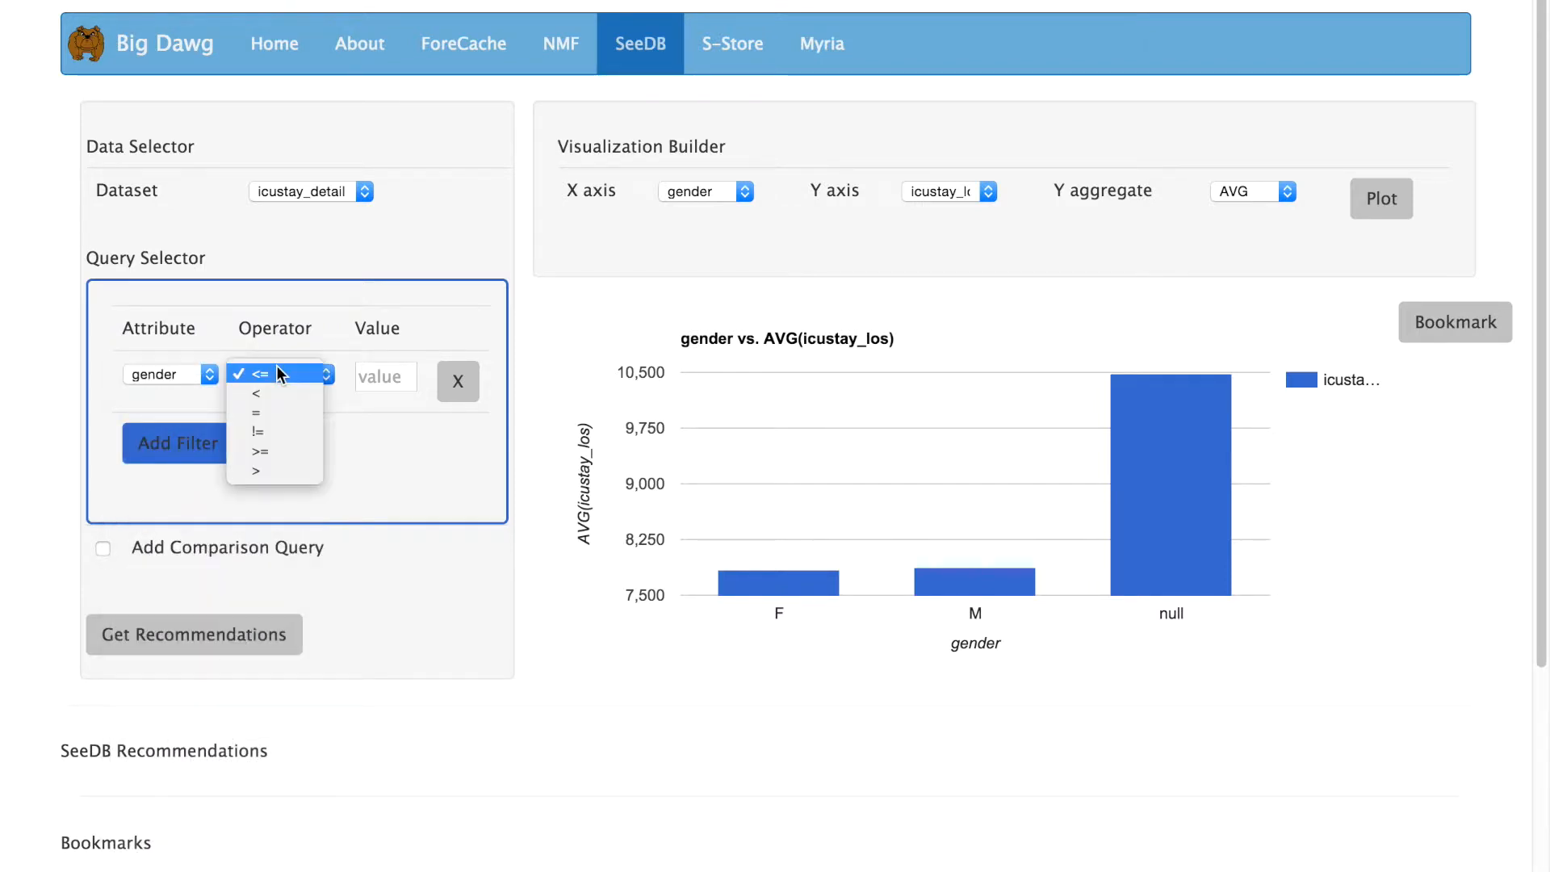
left_click(284, 414)
left_click(383, 371)
type("M")
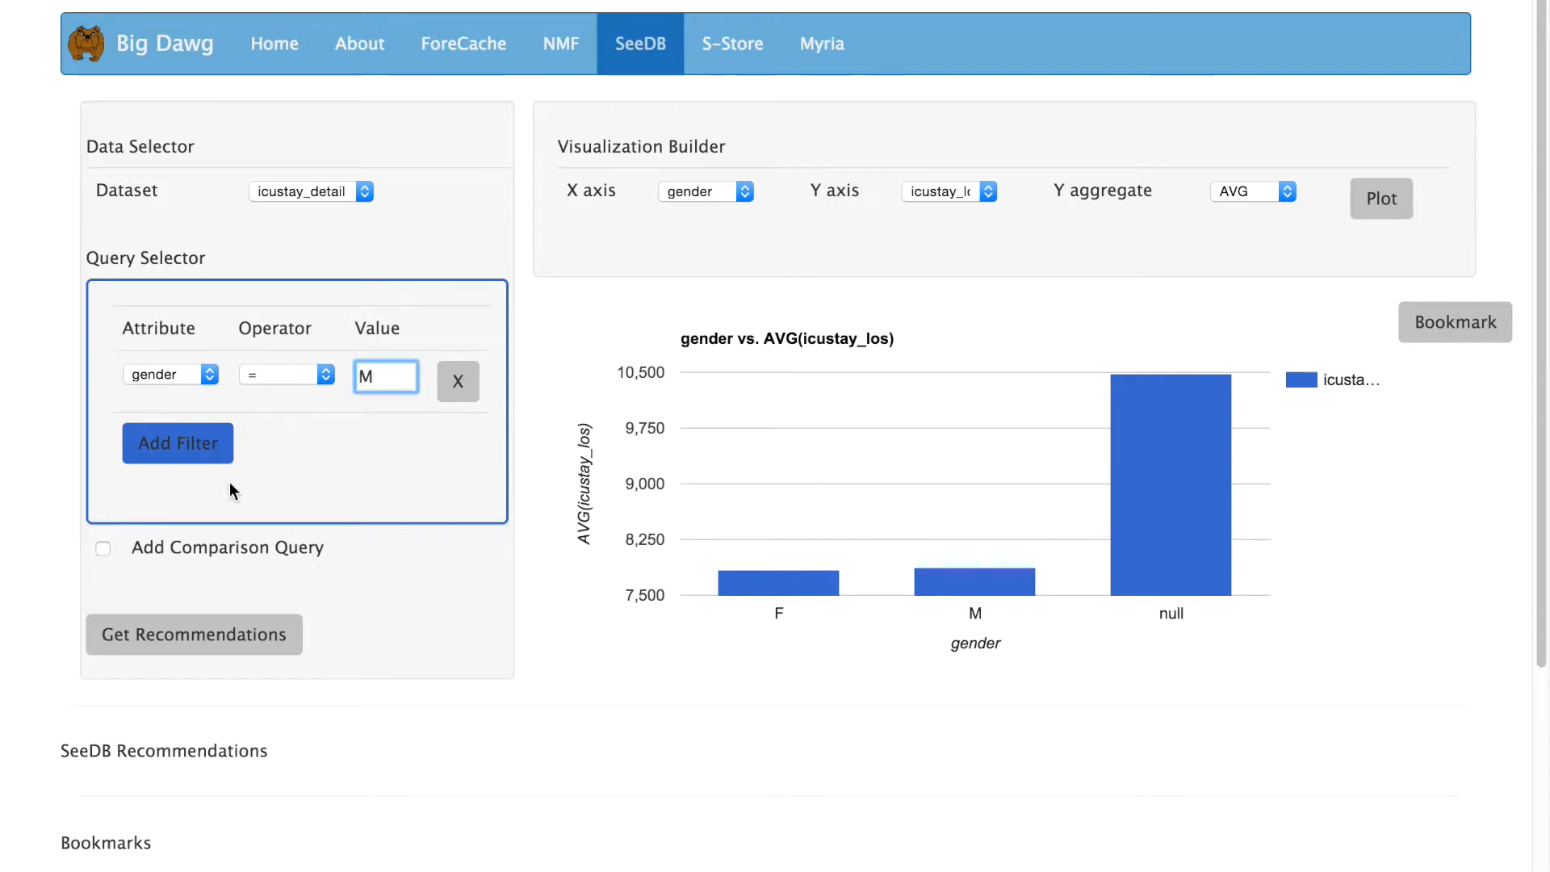
Enable a comparison query and give it a filter where gender equals F.
left_click(102, 548)
left_click(184, 663)
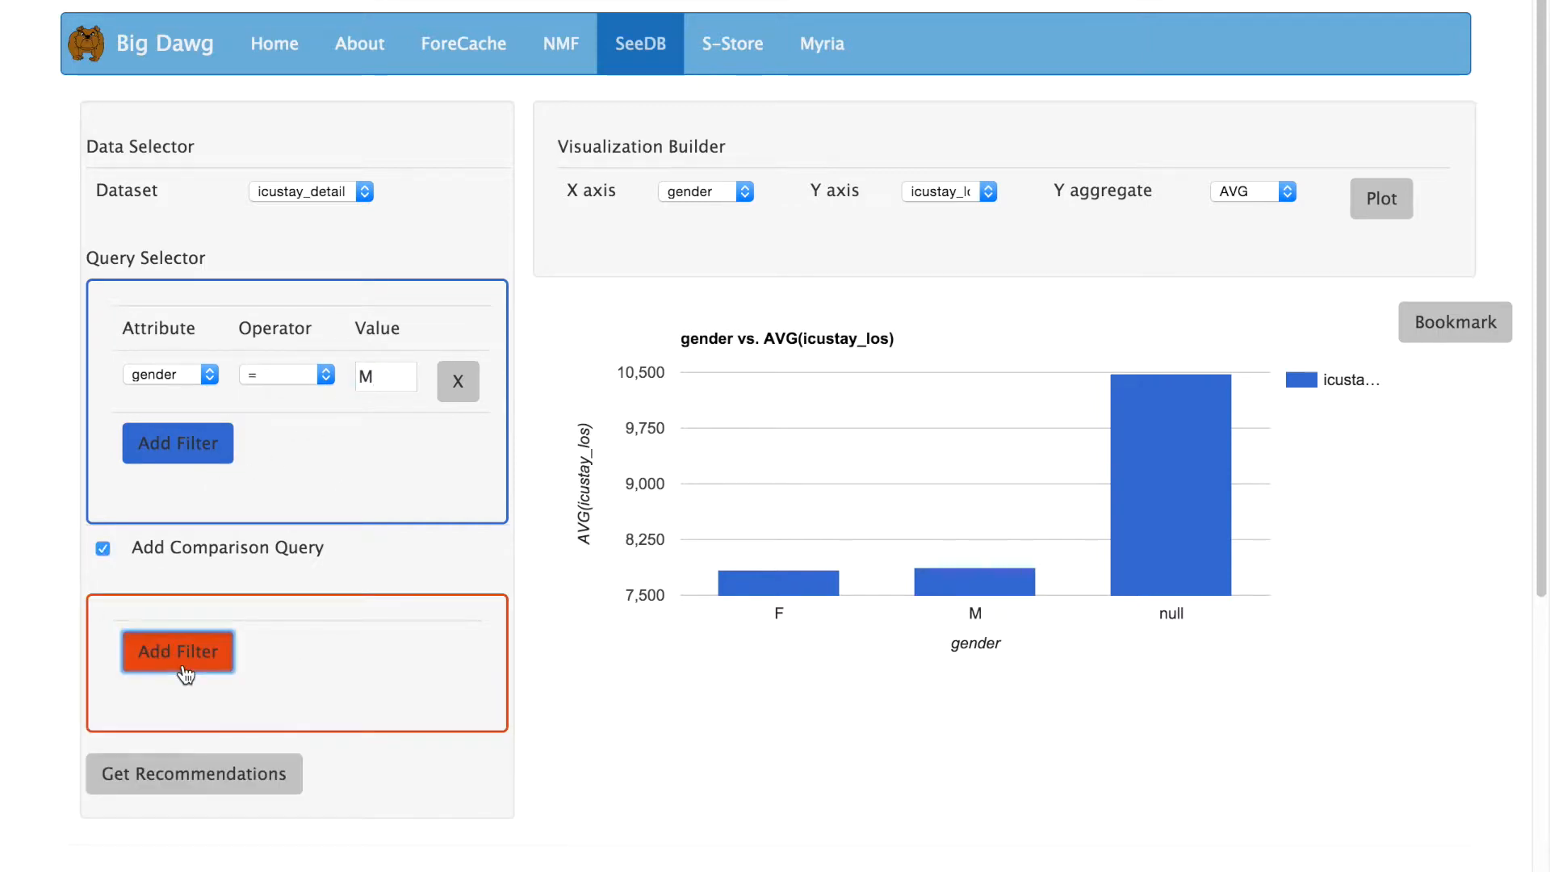
left_click(150, 646)
left_click(161, 683)
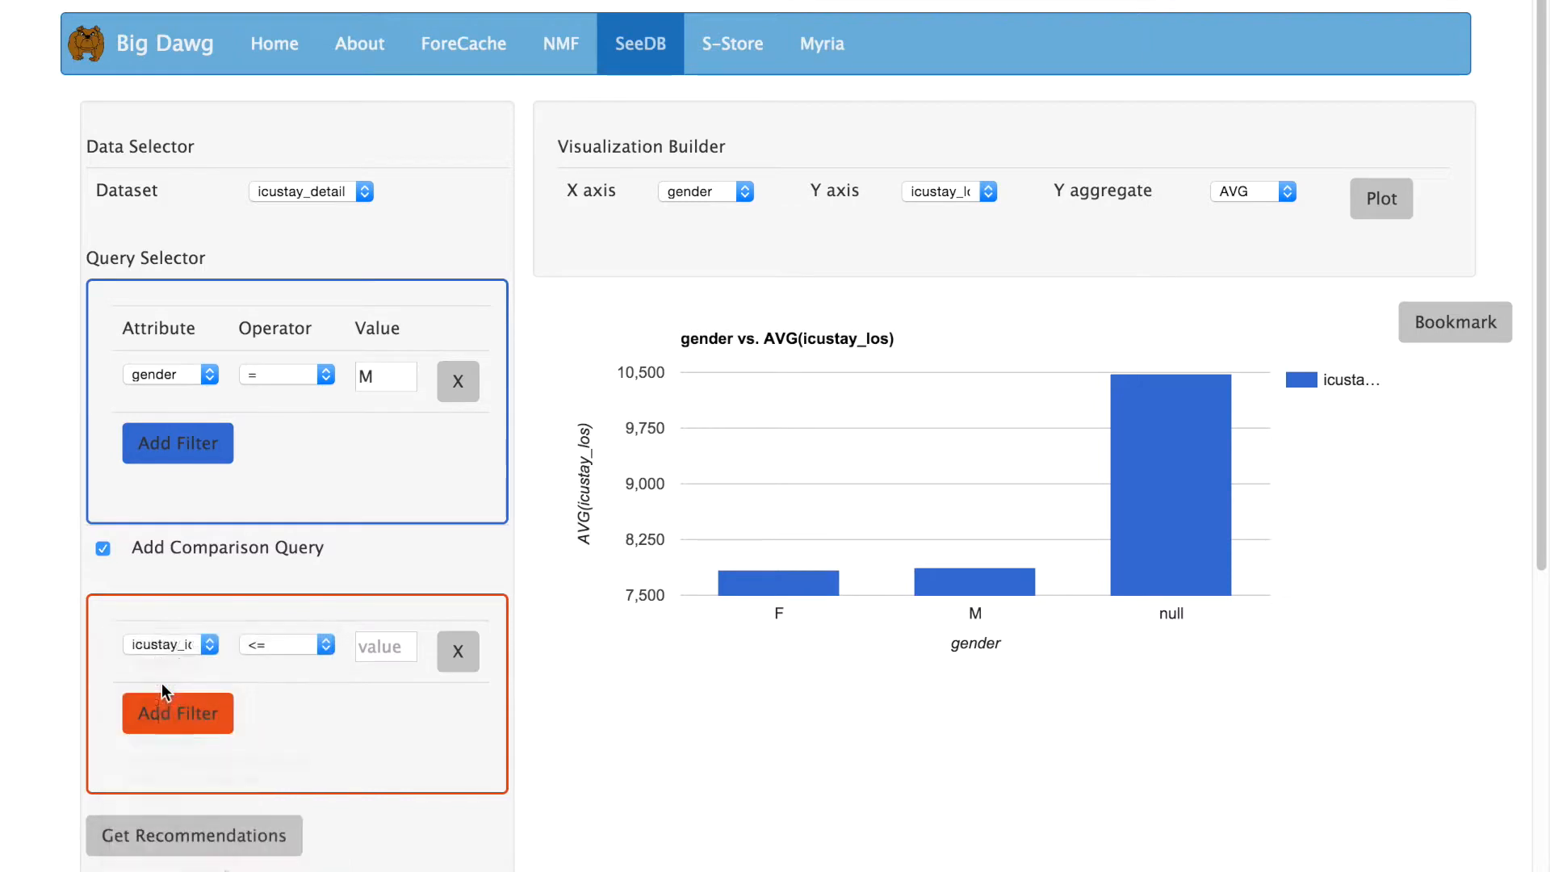
left_click(314, 649)
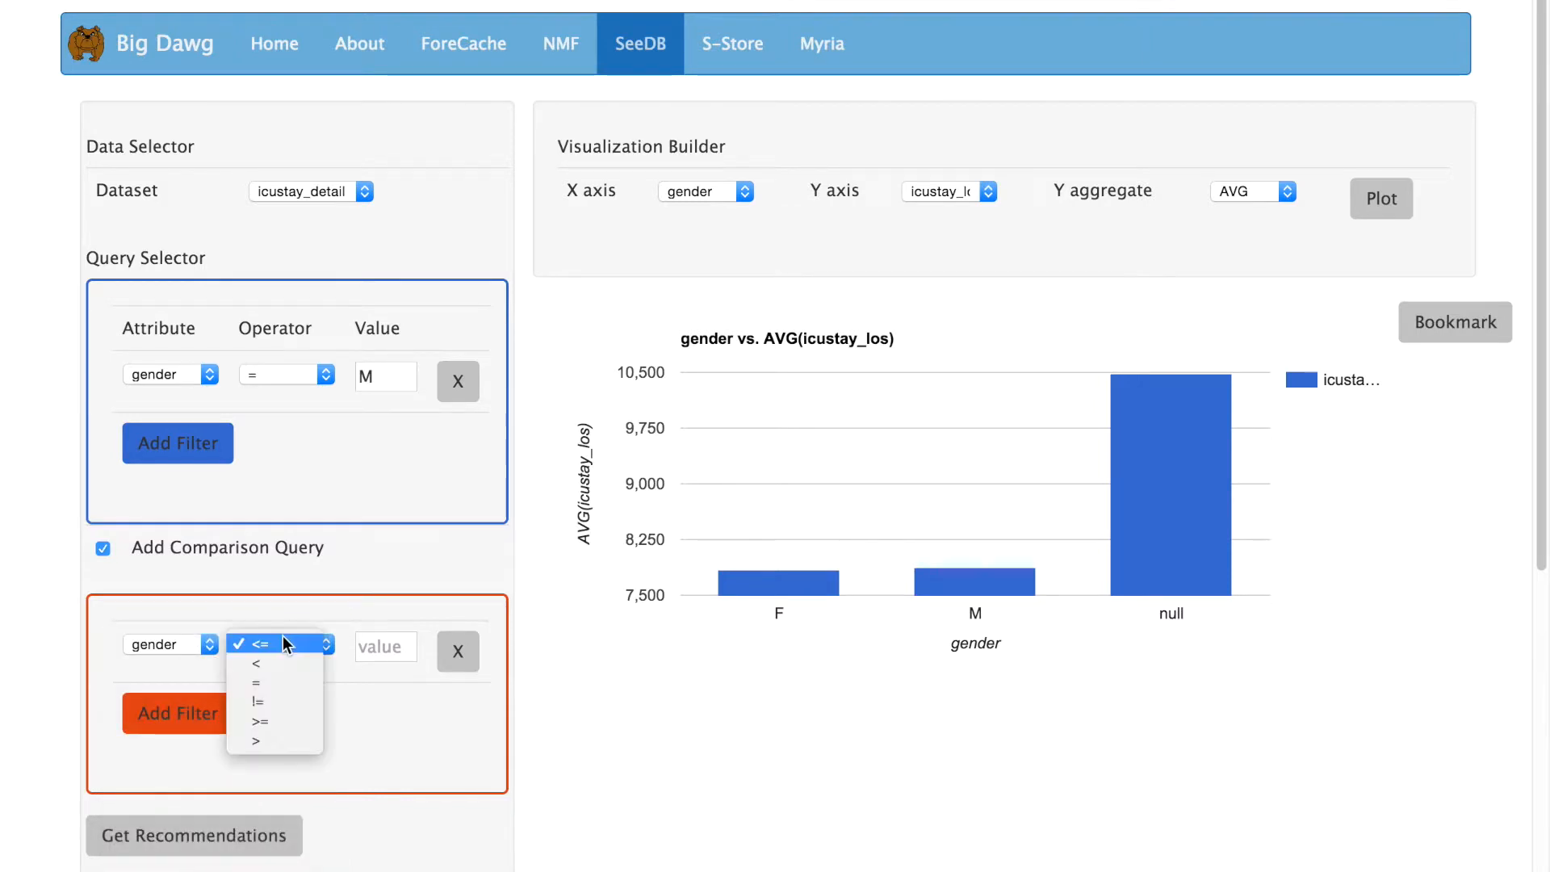
left_click(282, 680)
left_click(361, 656)
type("F")
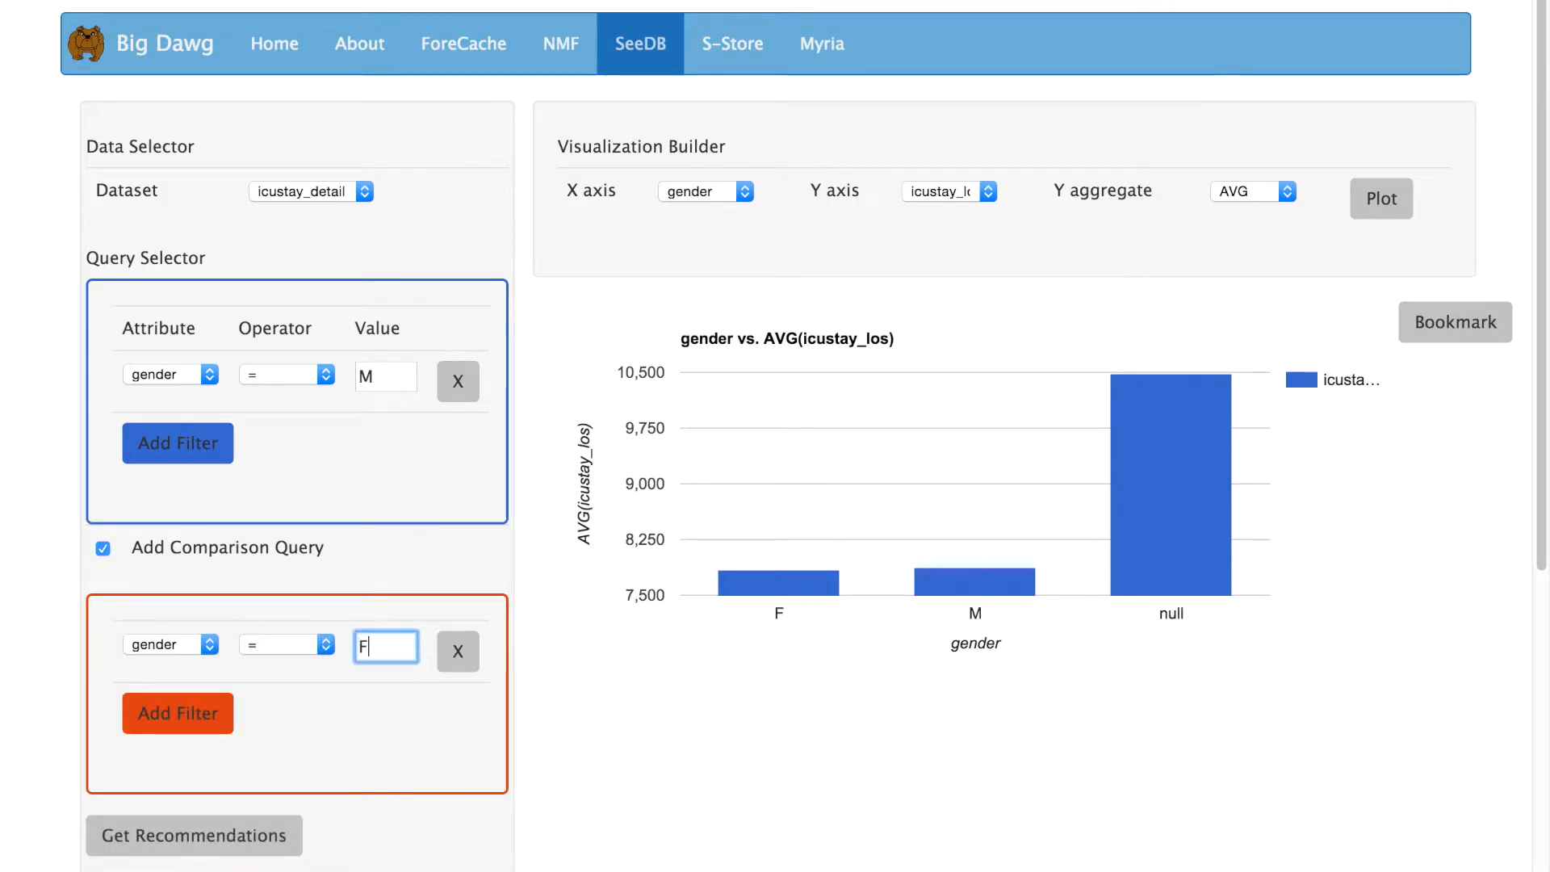
Add a second filter to the main query requiring icustay_age_group to equal adult.
left_click(157, 445)
left_click(167, 375)
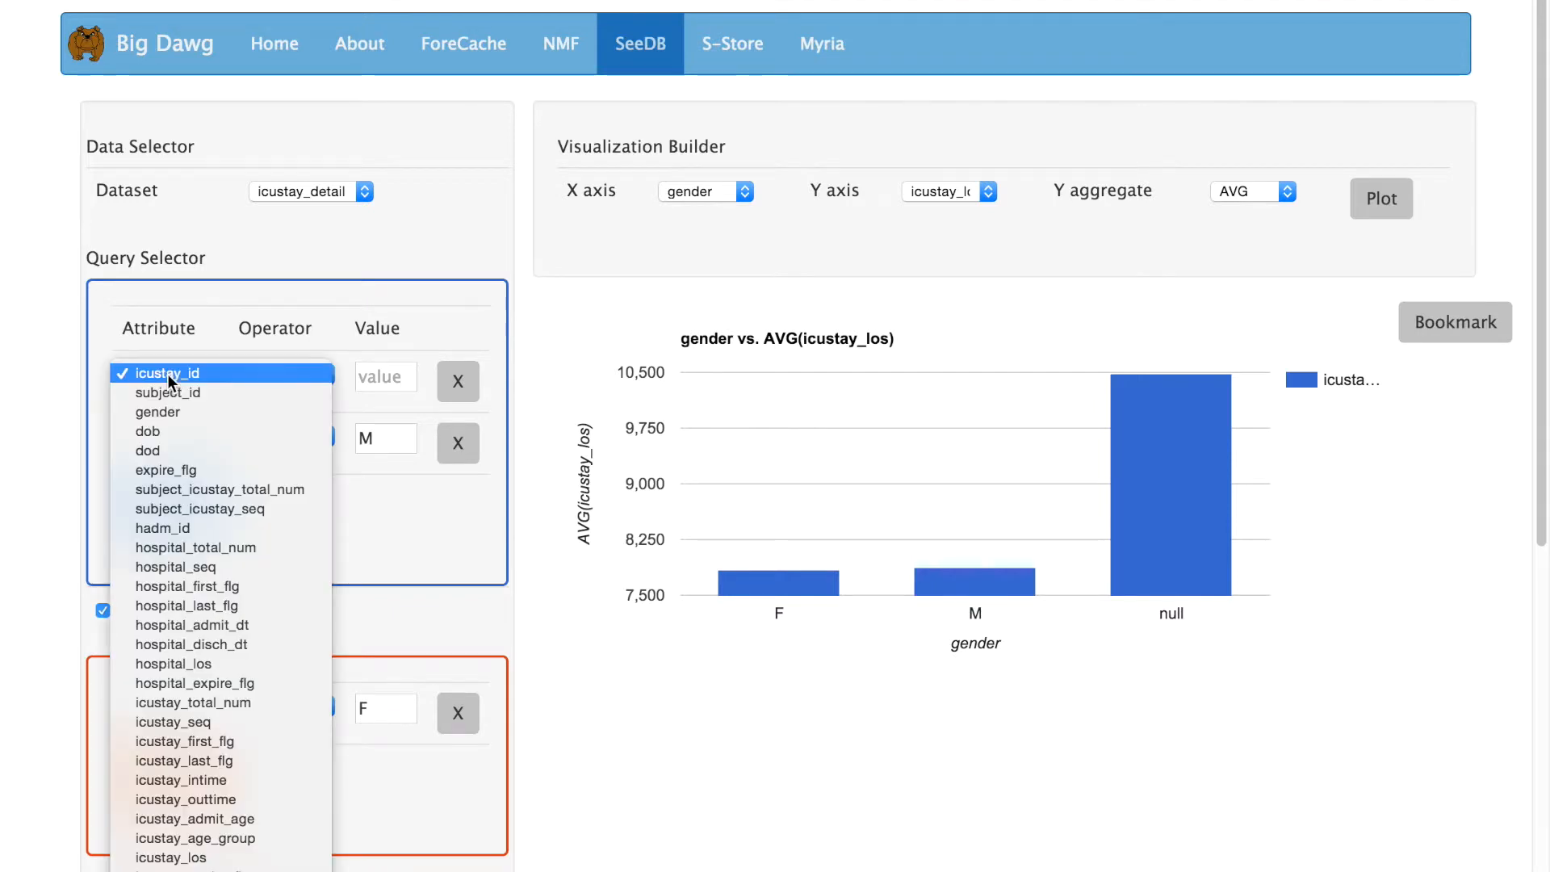
left_click(257, 837)
left_click(283, 376)
left_click(317, 389)
left_click(384, 377)
type("adult")
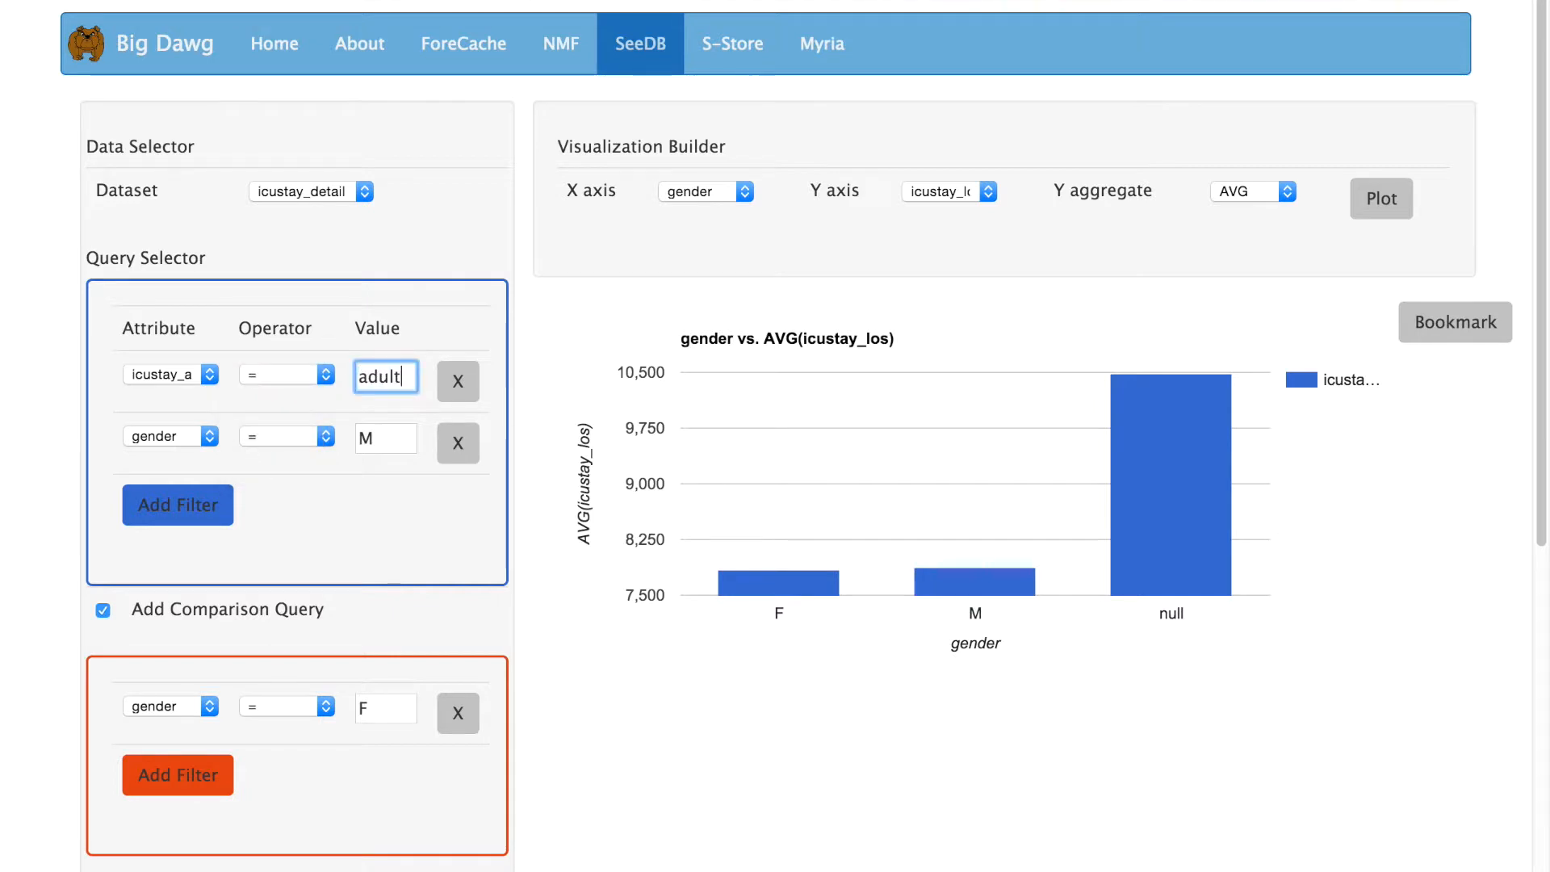
Add a second filter to the comparison query requiring icustay_age_group to equal adult.
left_click(173, 779)
left_click(171, 705)
scroll(190, 831, "down", 5)
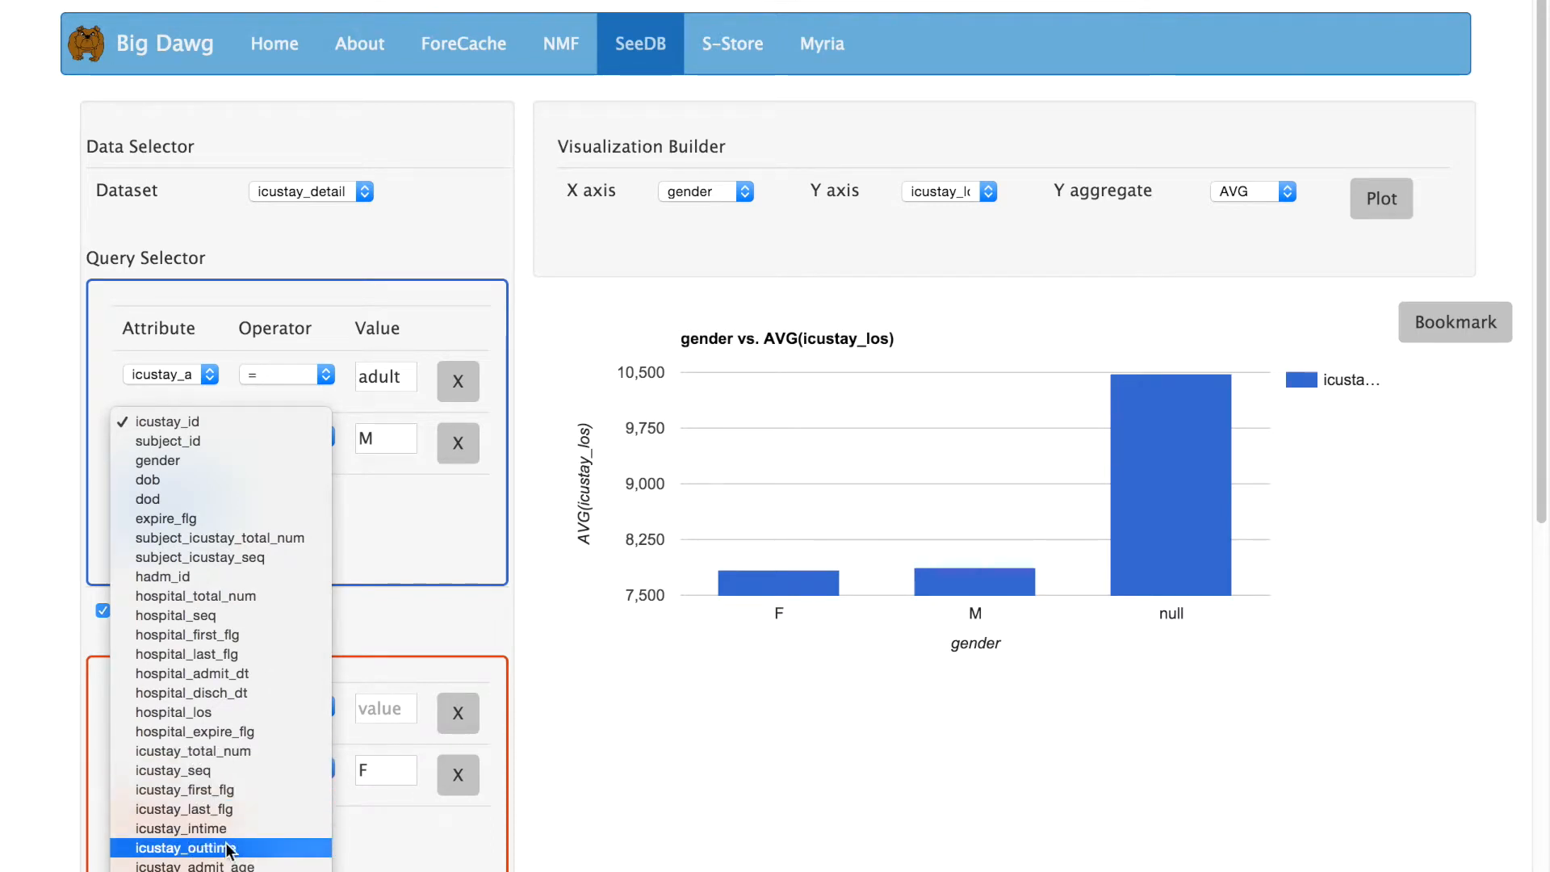
left_click(236, 866)
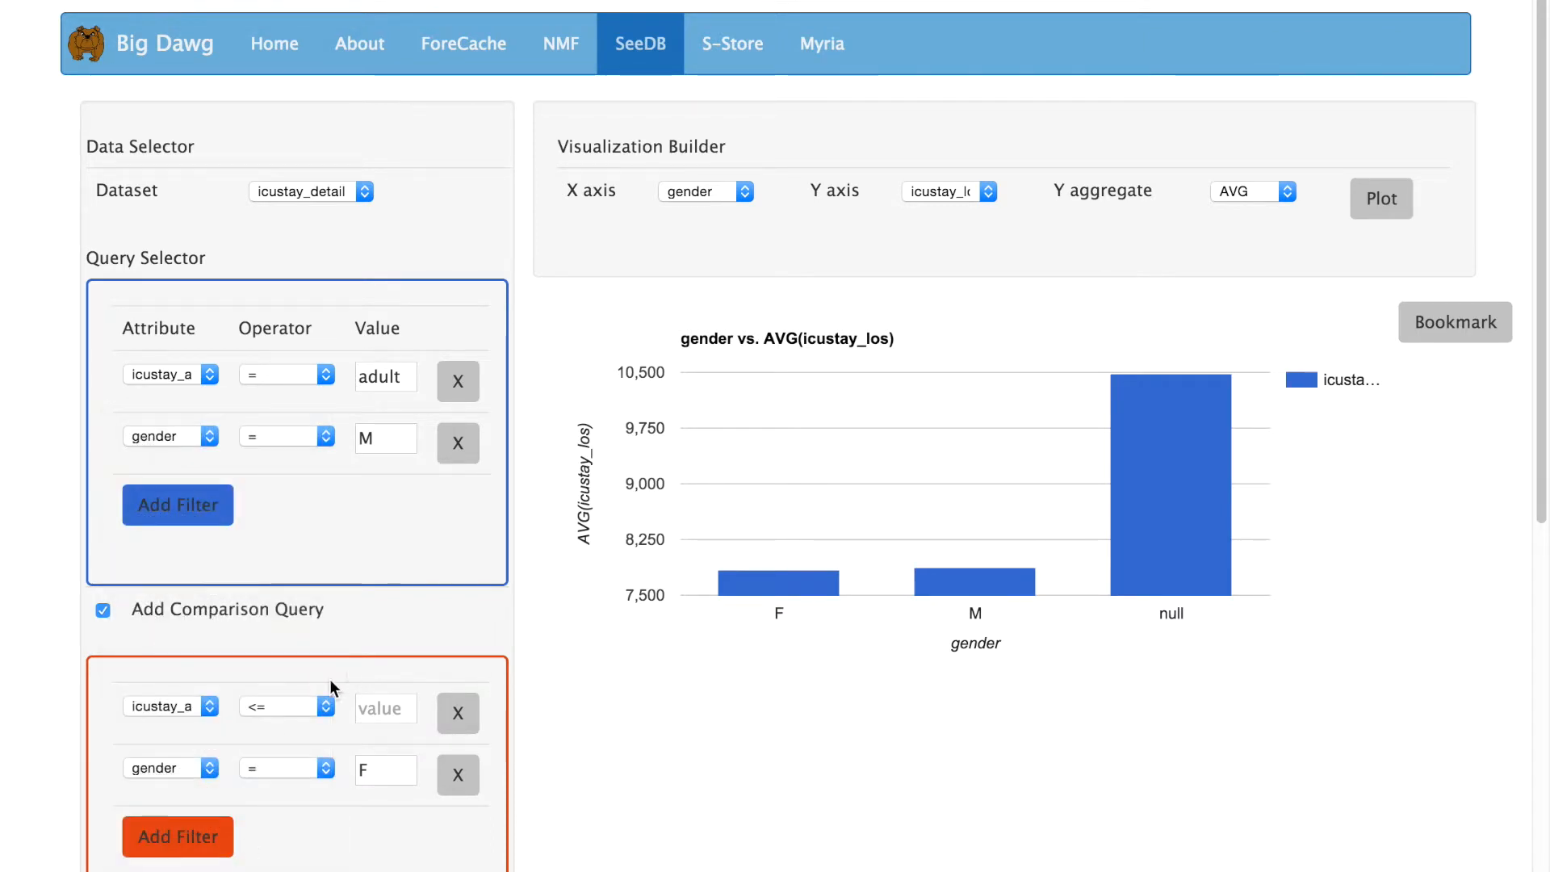
left_click(271, 707)
left_click(266, 744)
left_click(370, 708)
type("adult")
left_click(34, 653)
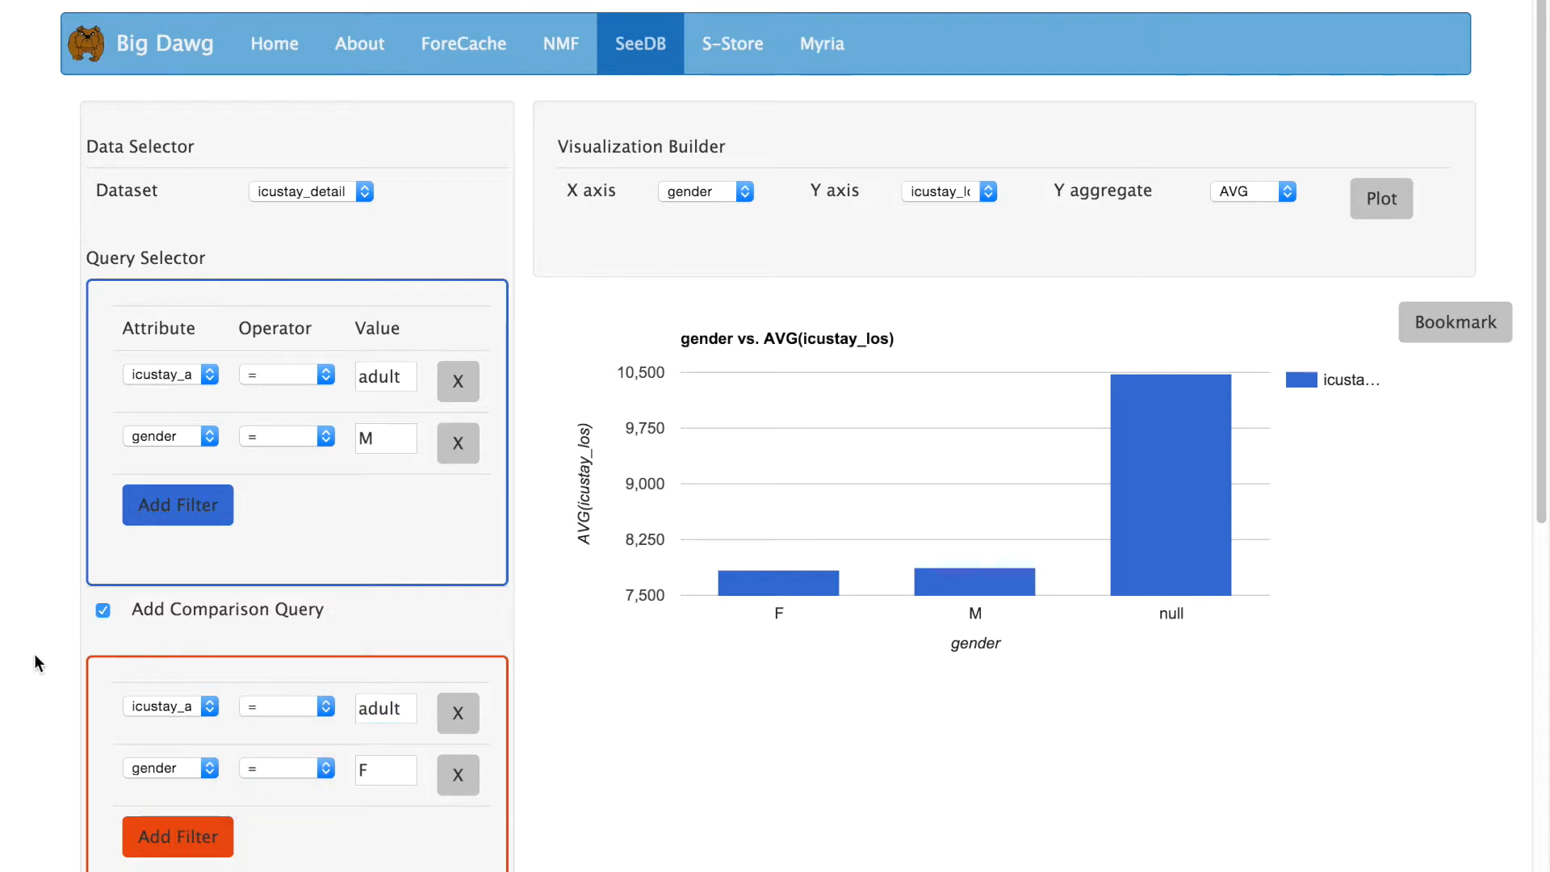
Replot the gender chart with both filtered queries and request visualization recommendations for them.
left_click(1373, 208)
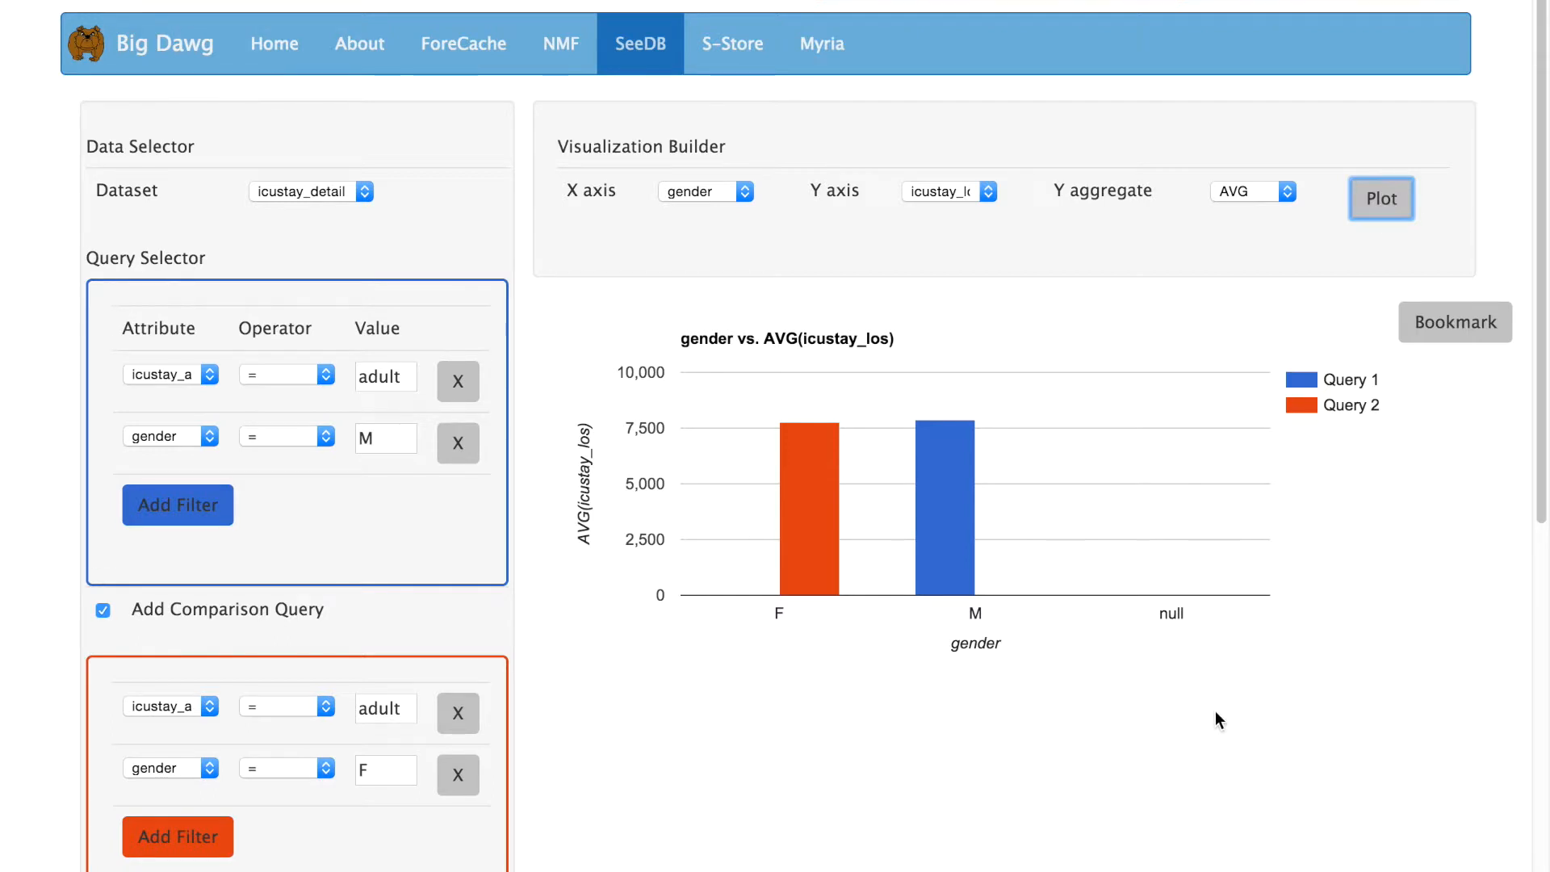
scroll(1214, 710, "down", 3)
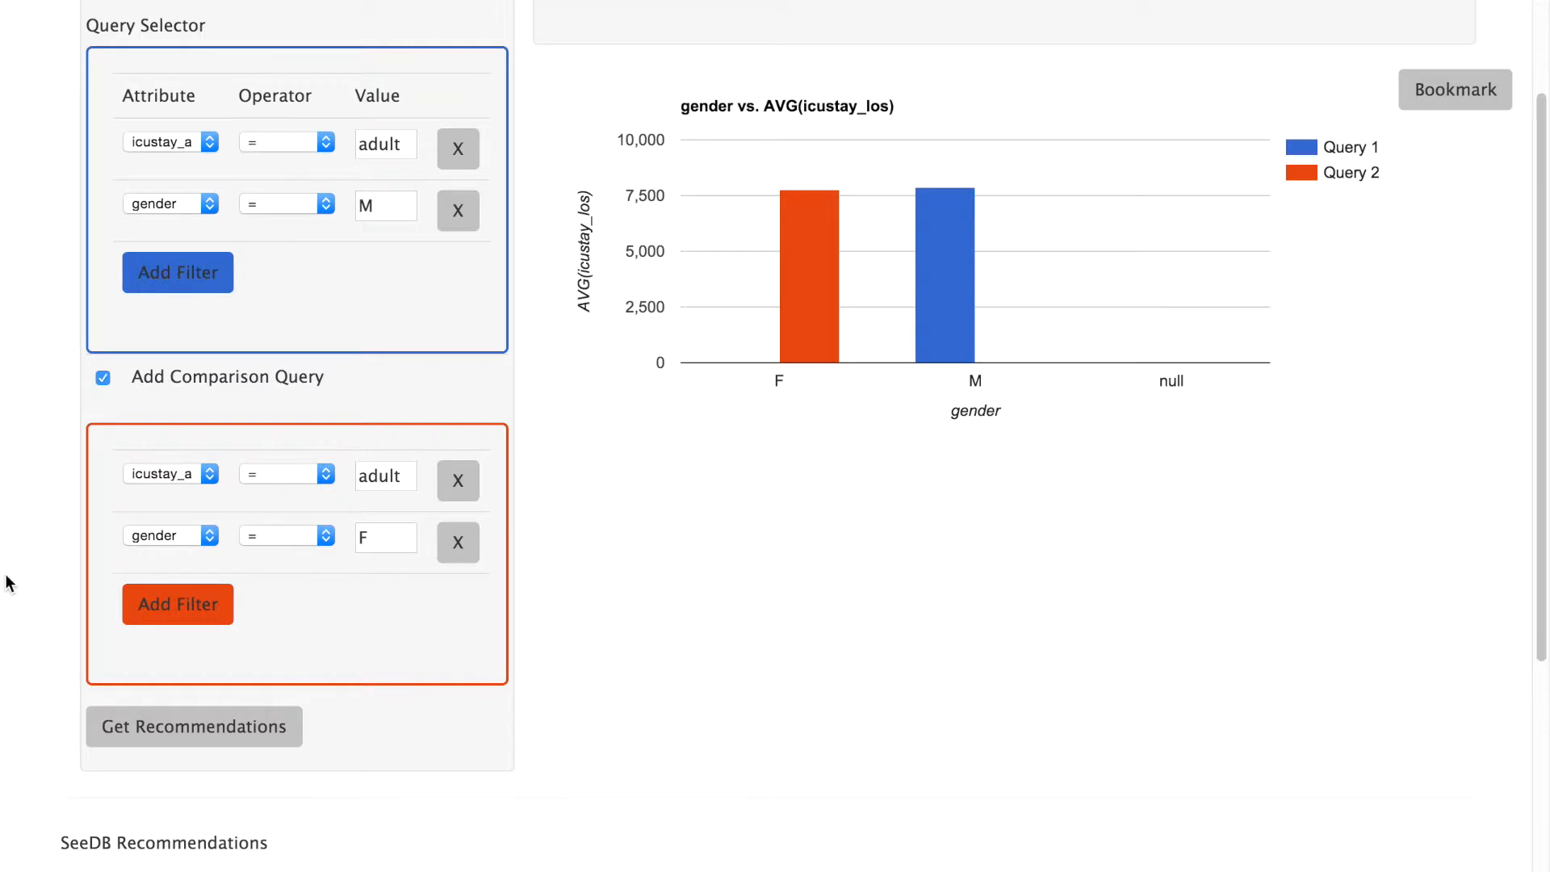
scroll(8, 583, "down", 1)
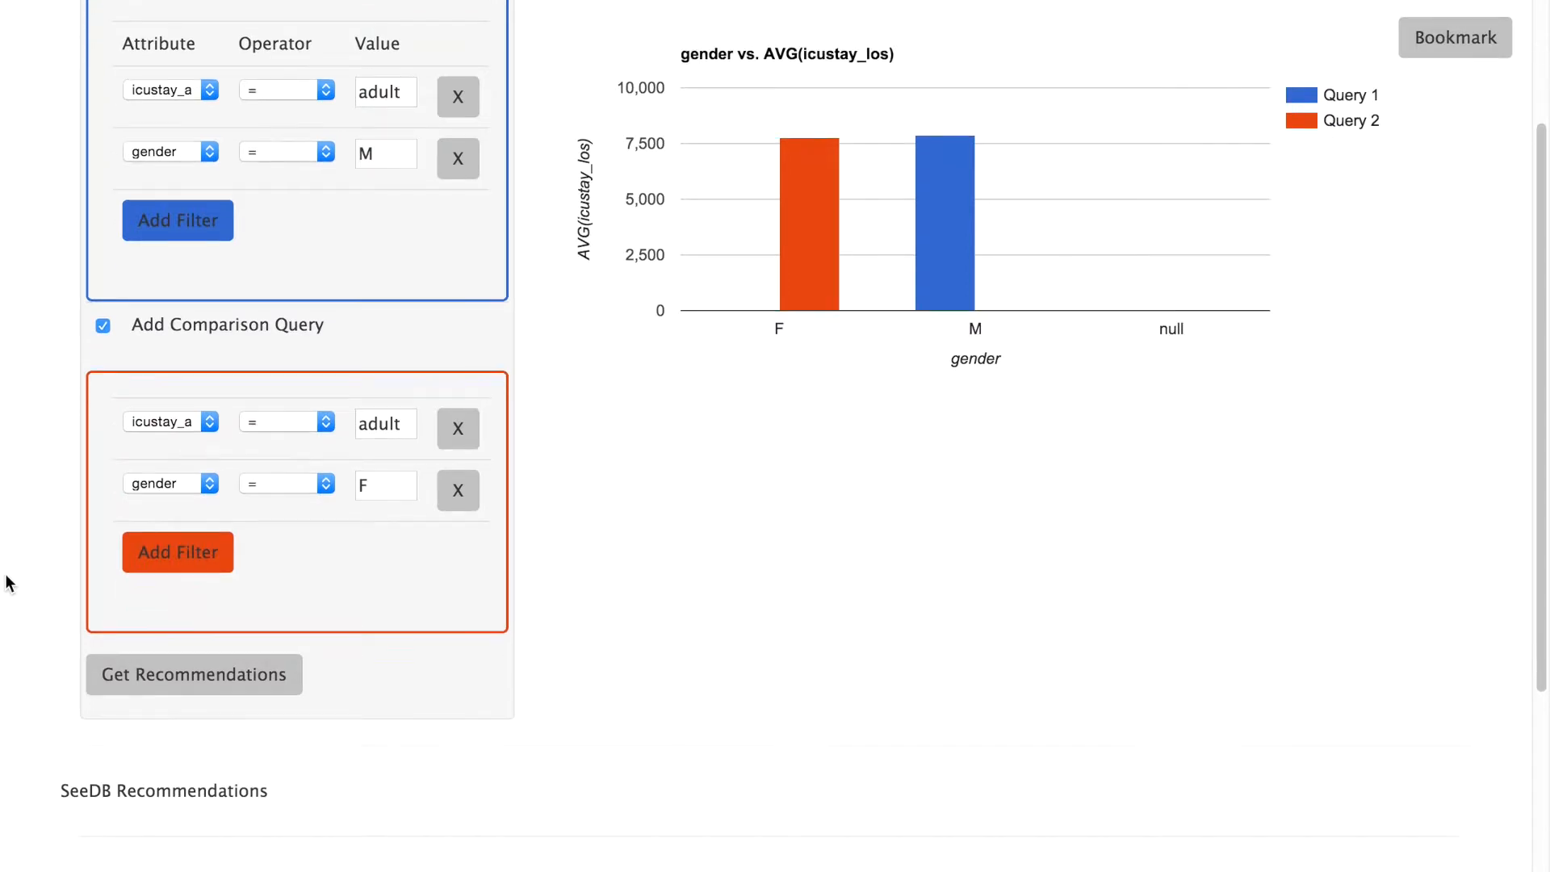
left_click(163, 692)
scroll(6, 559, "up", 2)
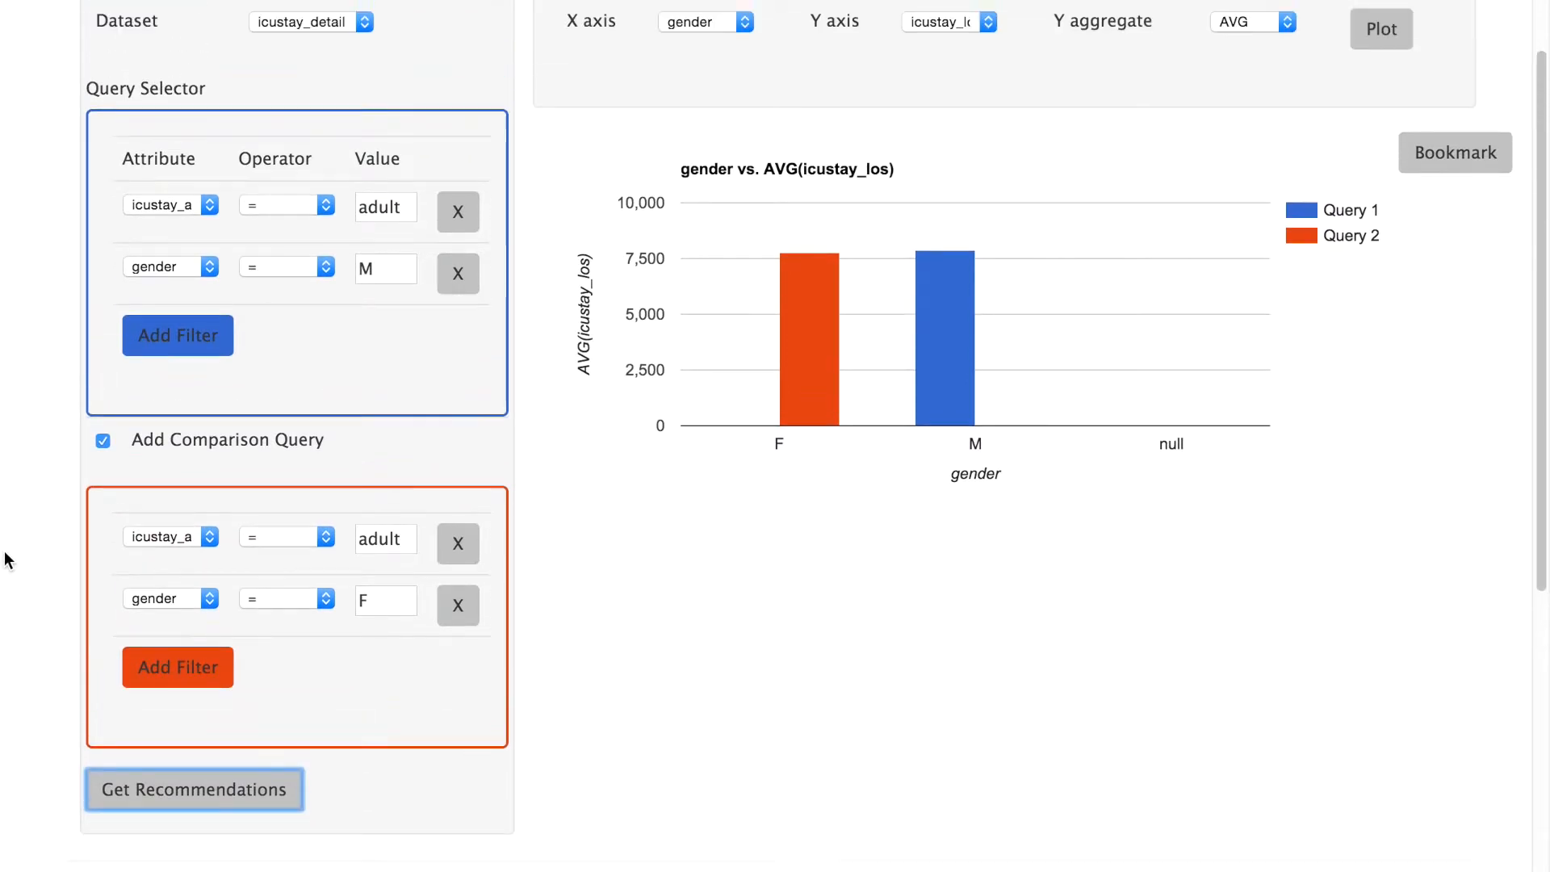
scroll(10, 556, "up", 2)
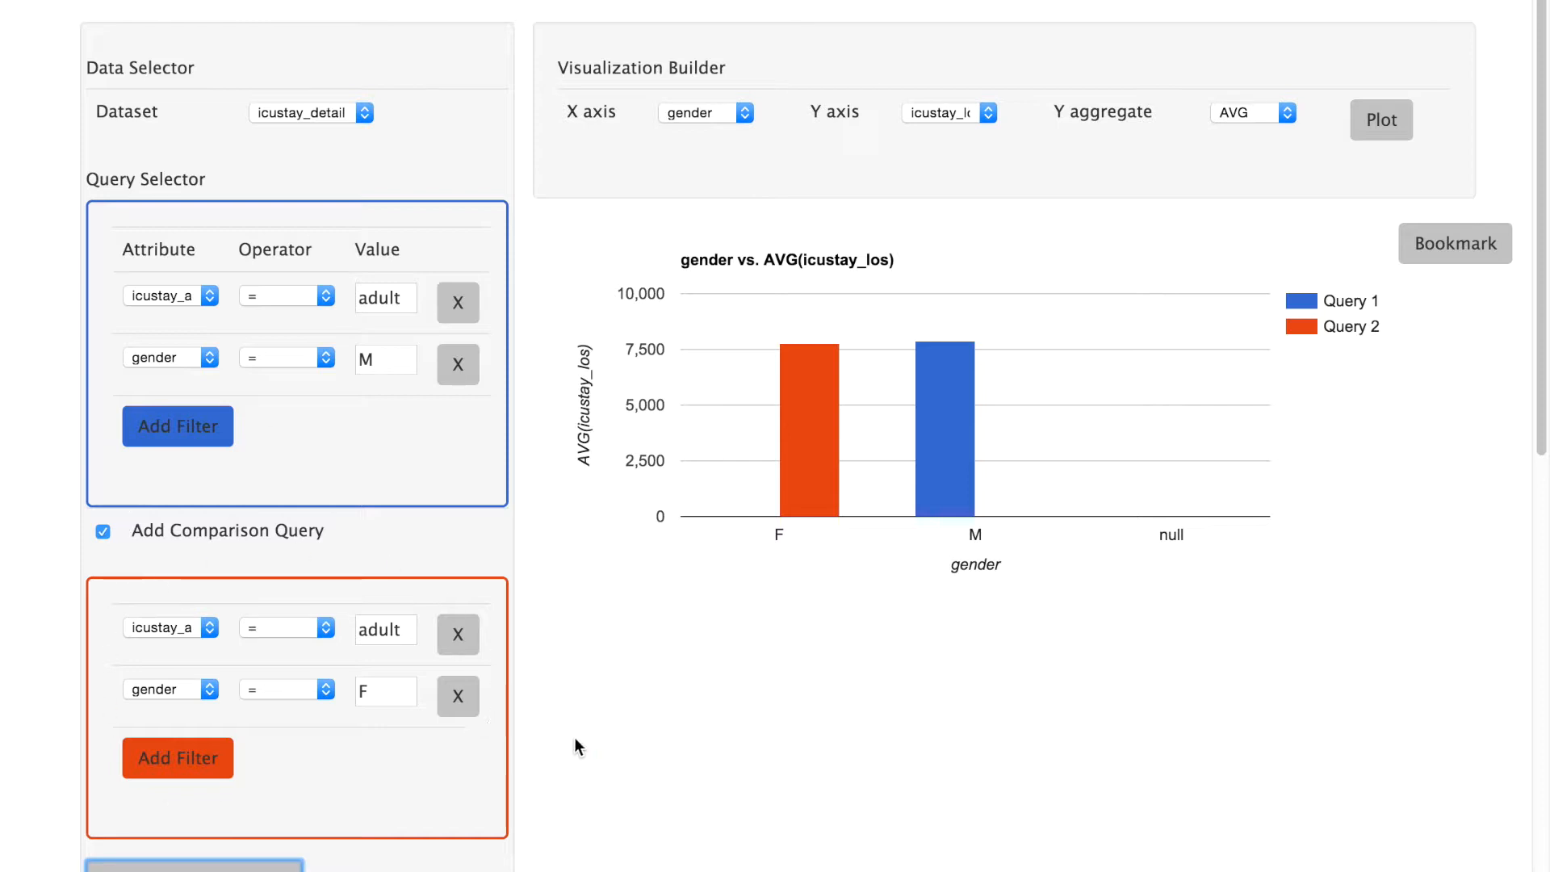
Browse through the SeeDB recommended charts and return to the first set.
scroll(574, 738, "down", 5)
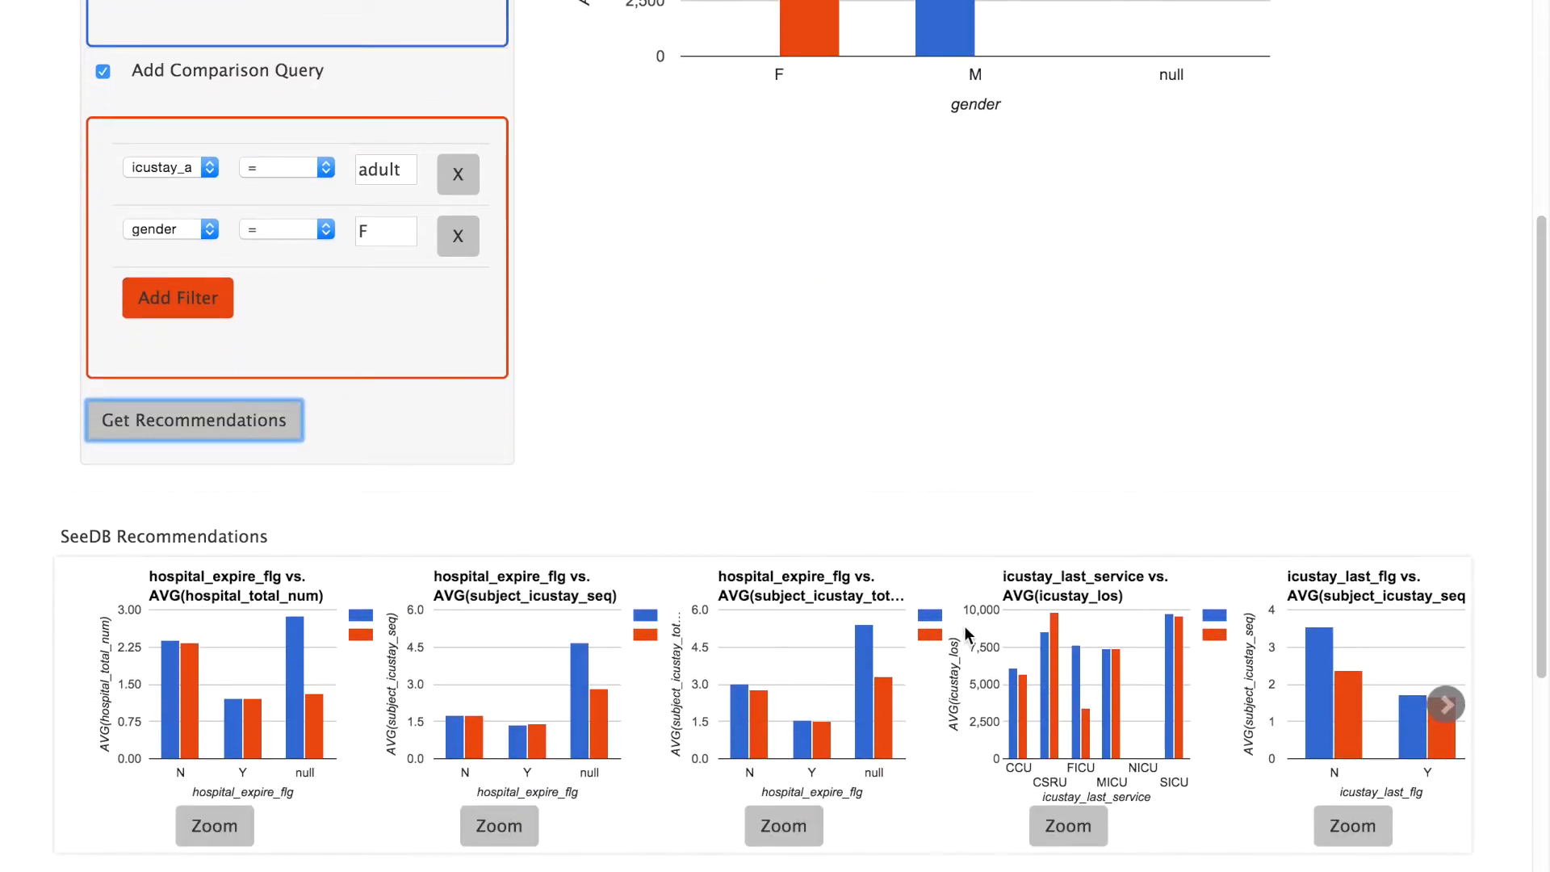
left_click(1463, 708)
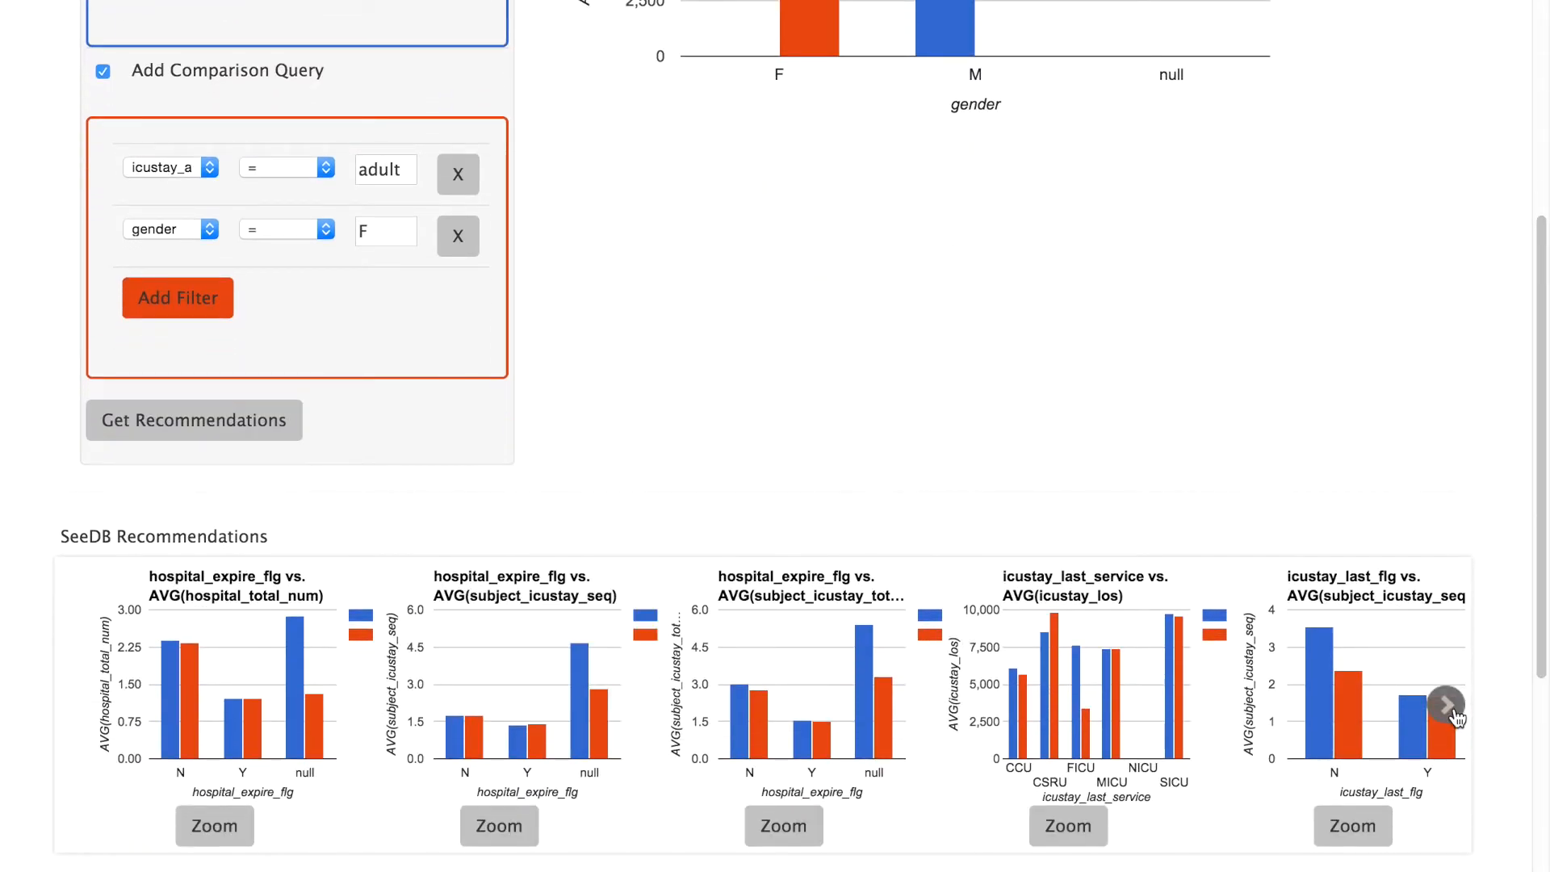
left_click(1454, 710)
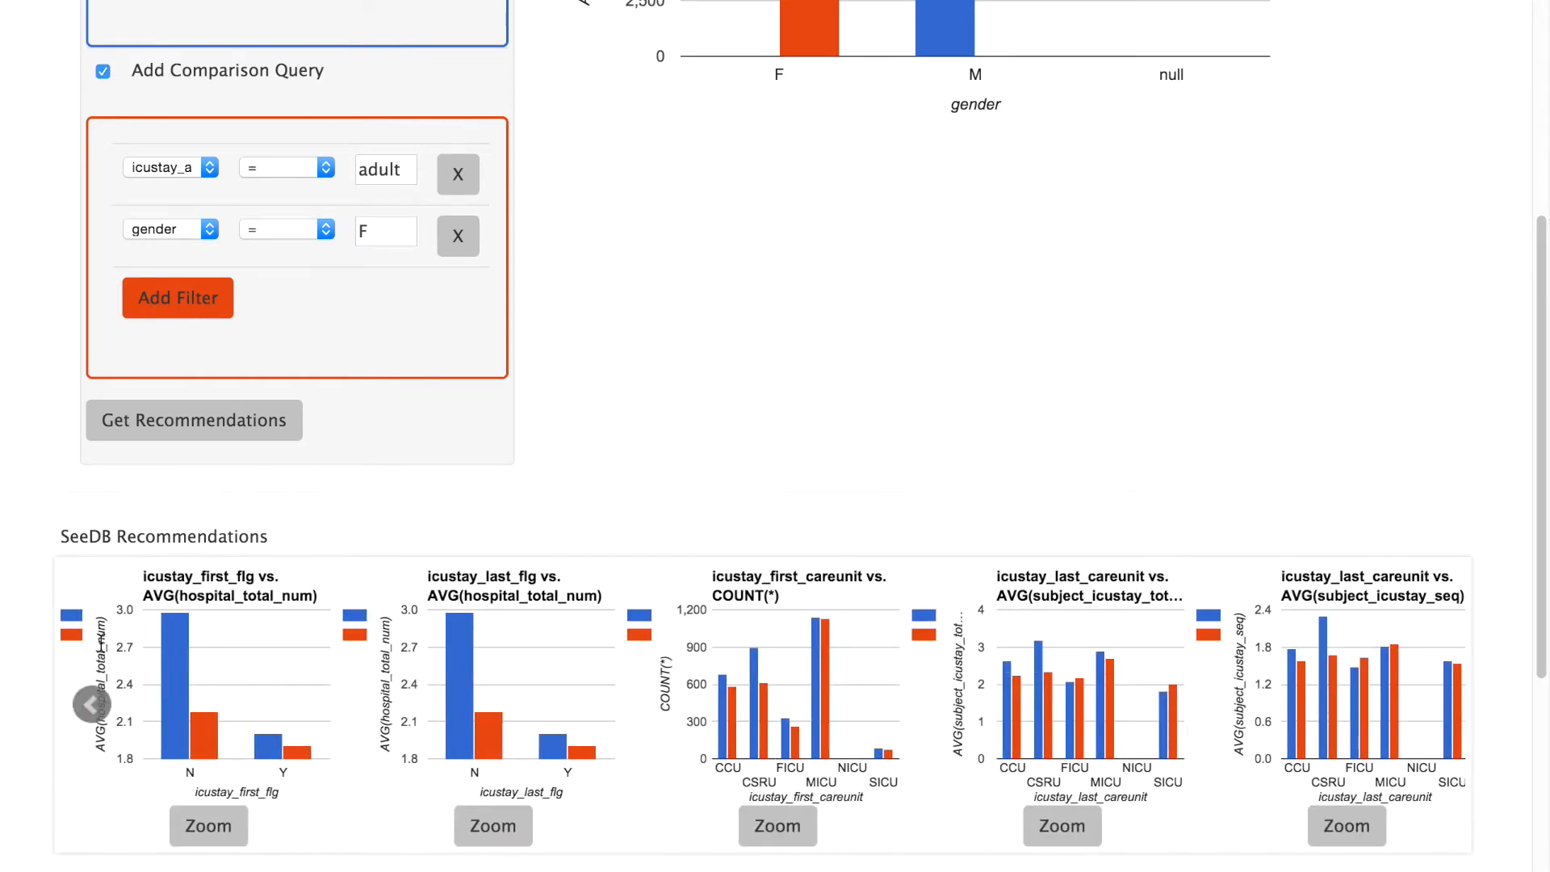
left_click(91, 705)
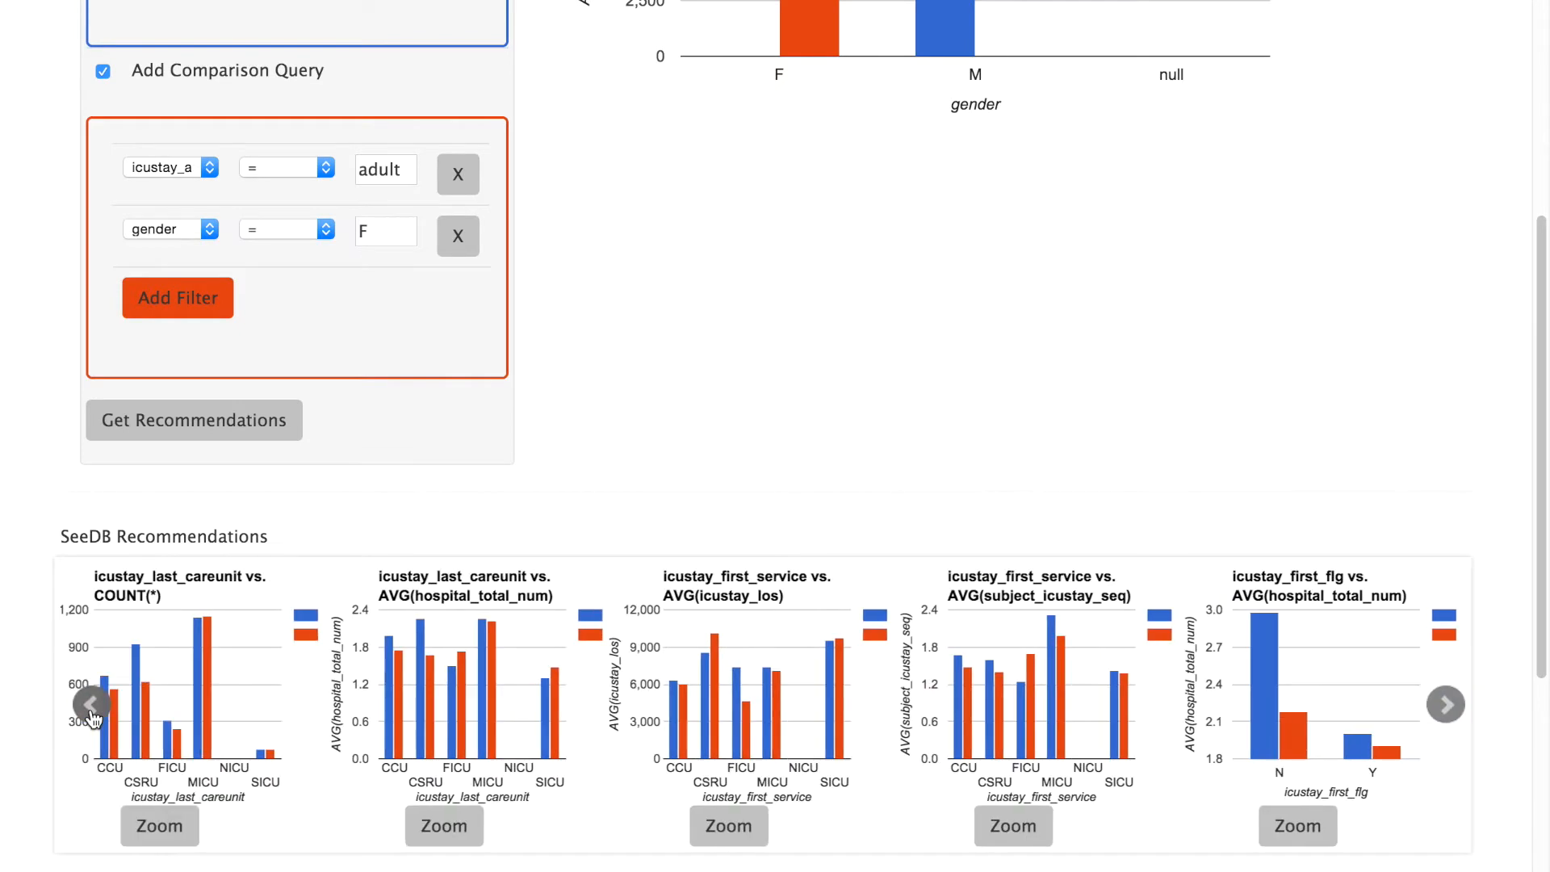
left_click(91, 706)
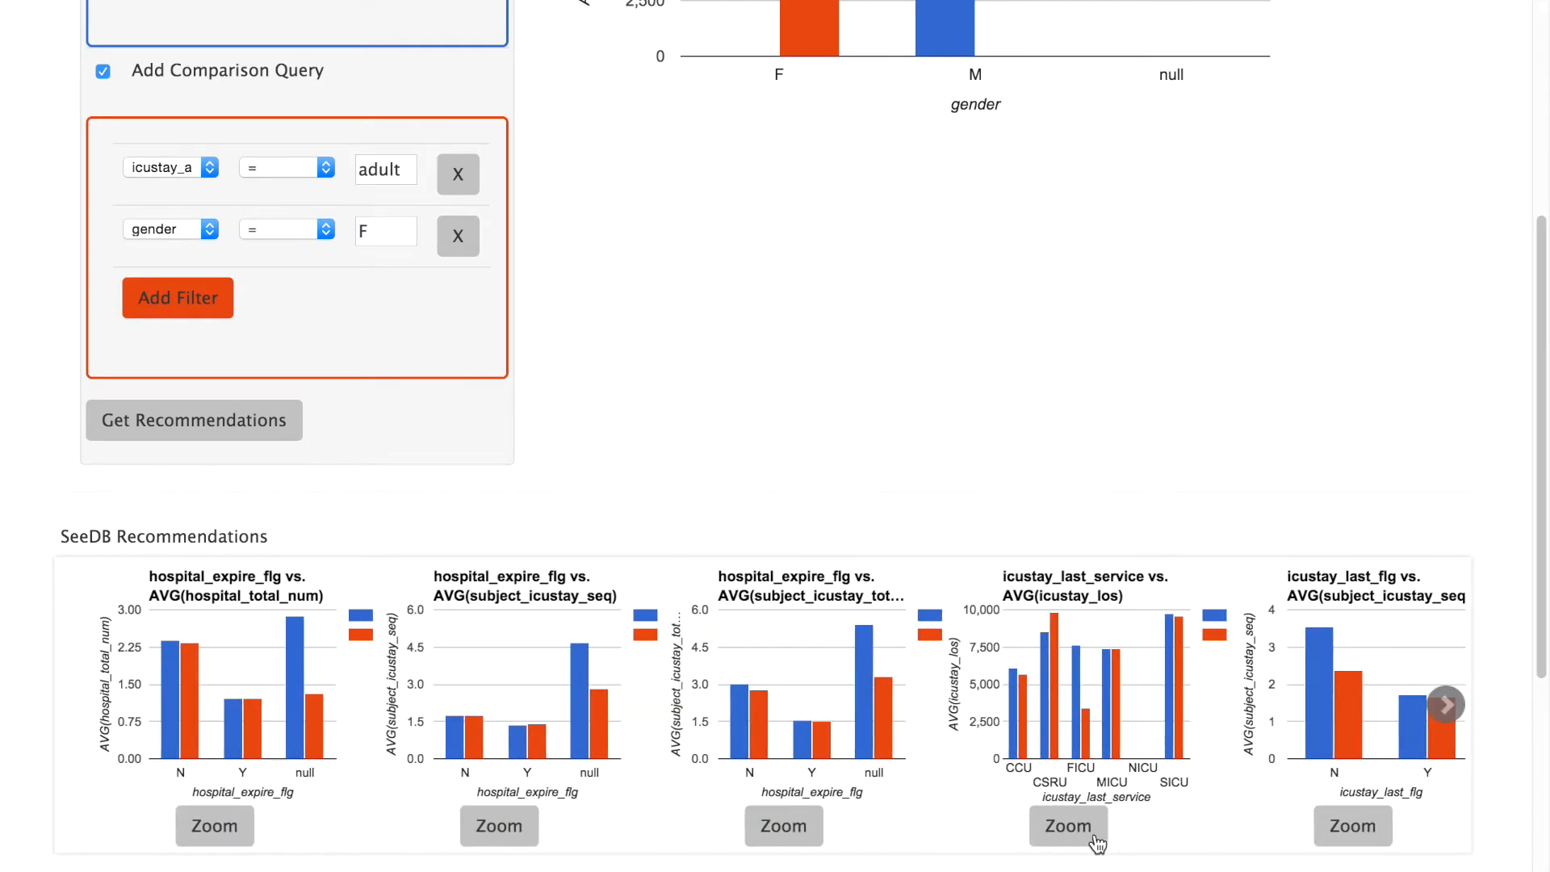
Zoom the recommended icustay_last_service vs. AVG(icustay_los) chart into the main plot and inspect its CSRU and FICU bars.
left_click(1064, 825)
scroll(1170, 292, "up", 3)
scroll(1169, 292, "up", 3)
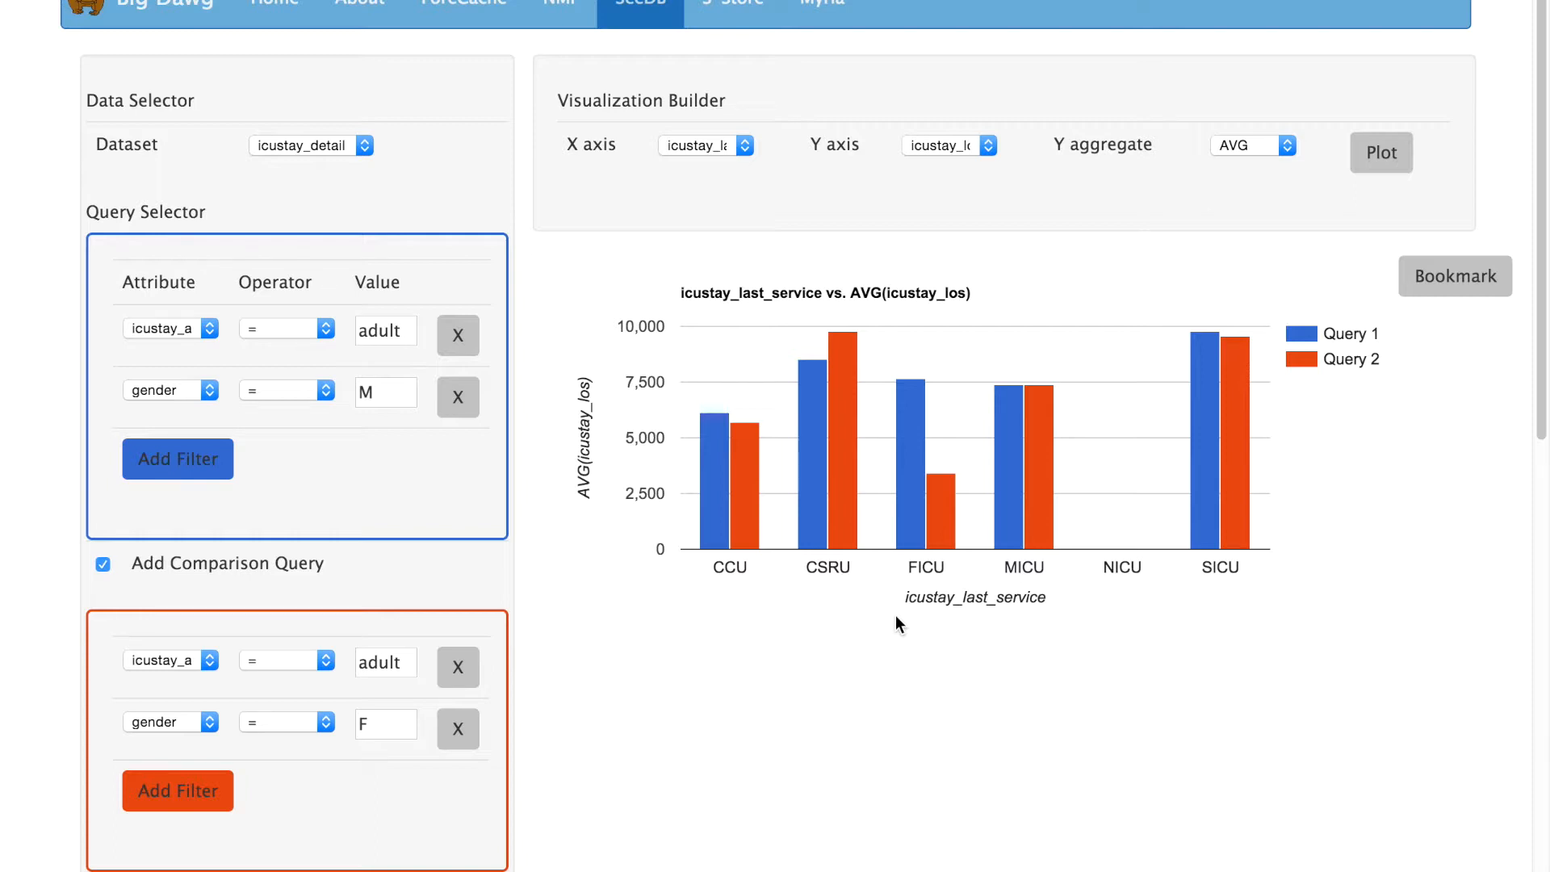
mouse_move(819, 544)
mouse_move(807, 492)
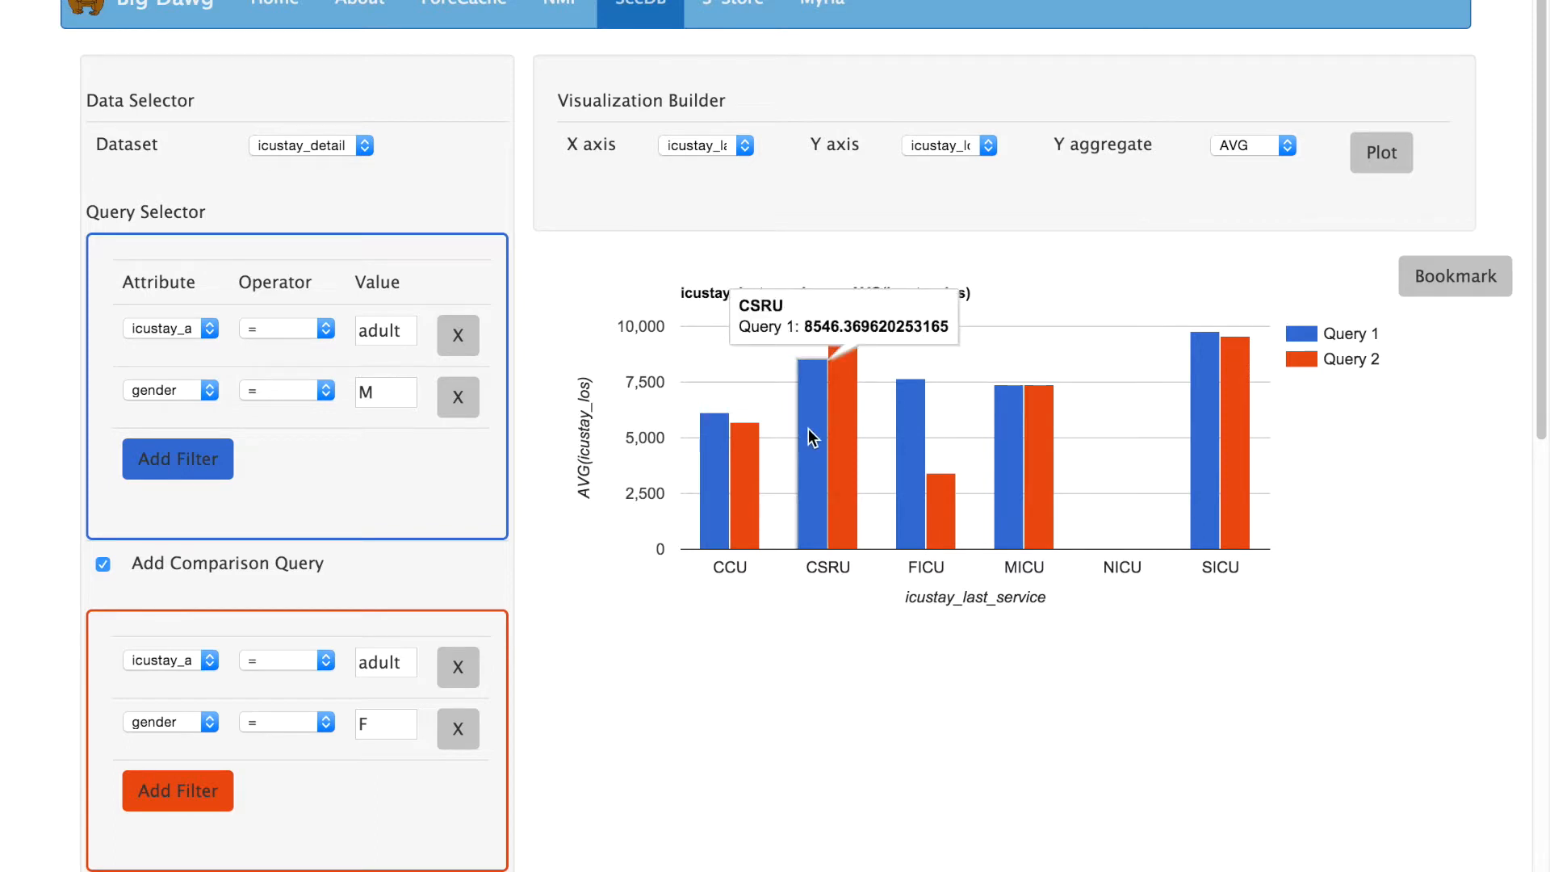
mouse_move(851, 421)
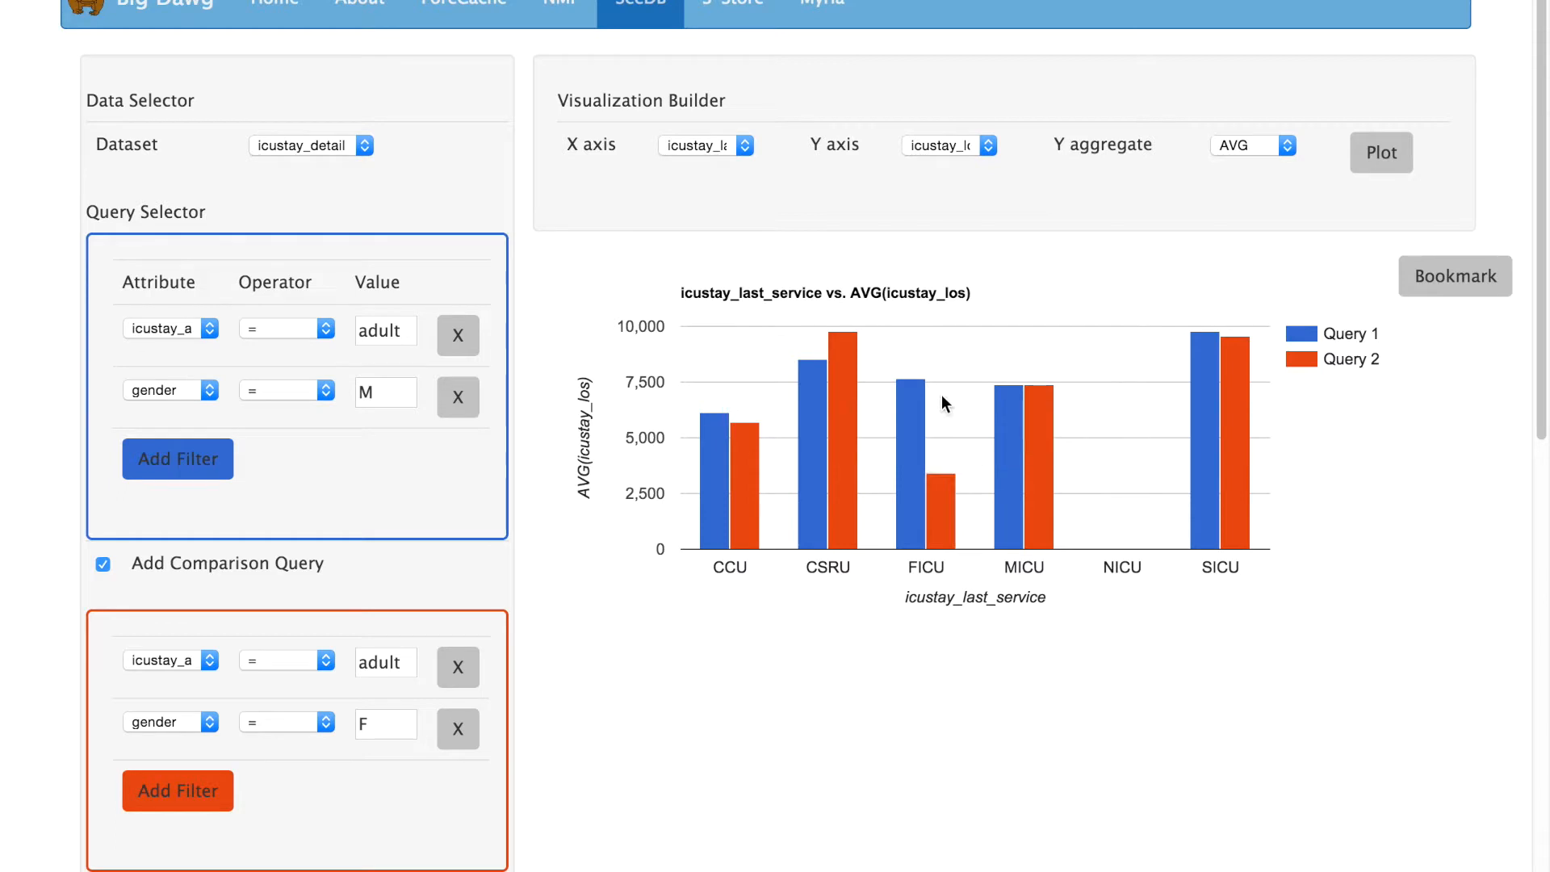
mouse_move(933, 500)
Add a filter to the first query requiring icustay_last_service to equal FICU.
left_click(181, 465)
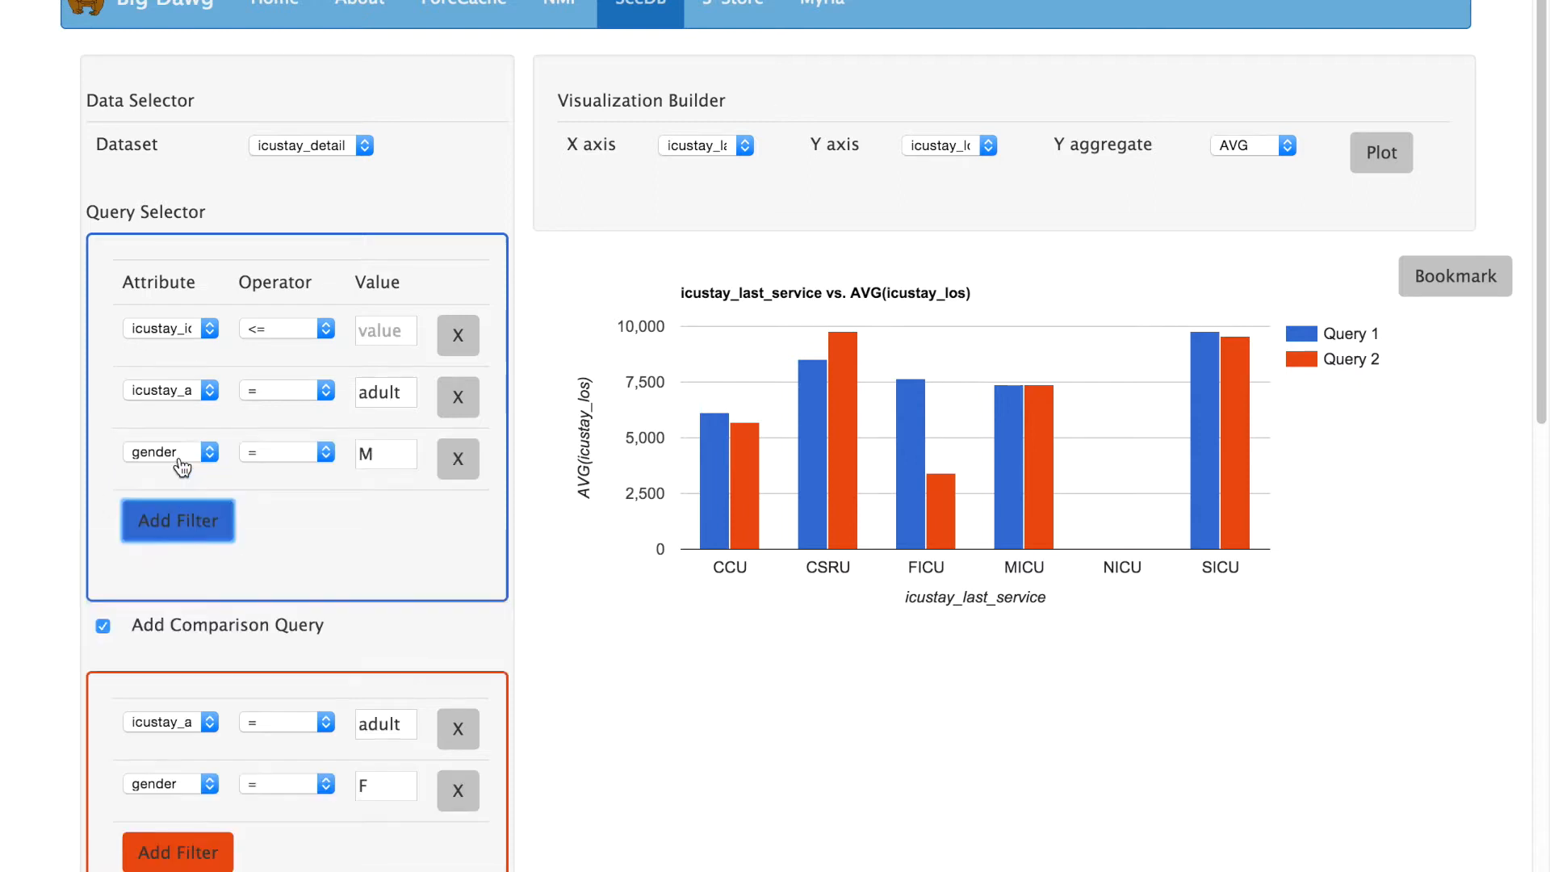
left_click(161, 328)
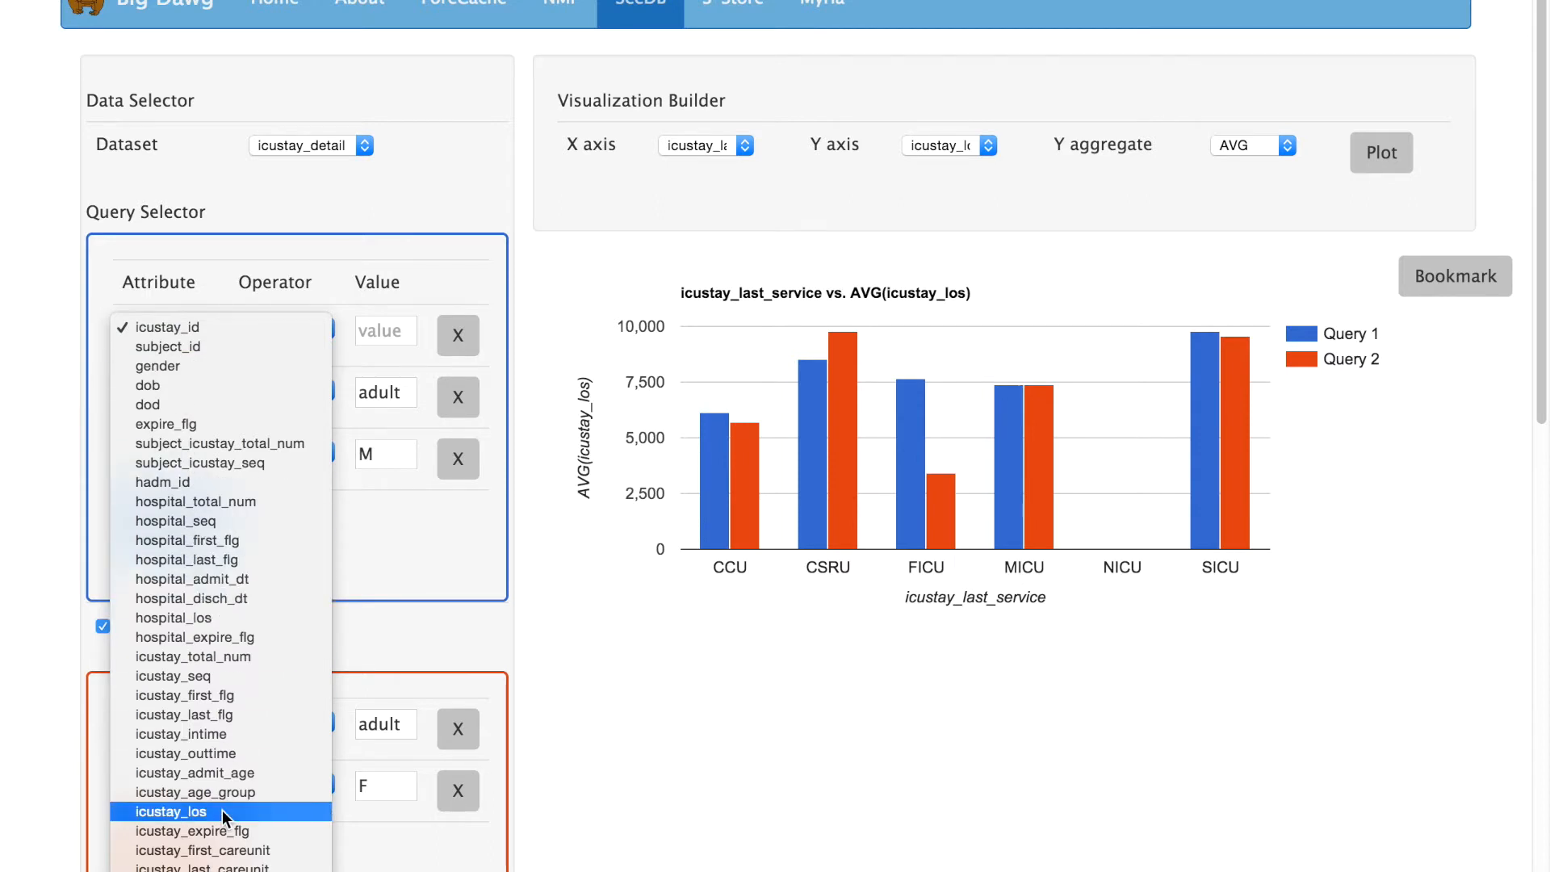
scroll(221, 810, "down", 1)
scroll(221, 810, "down", 2)
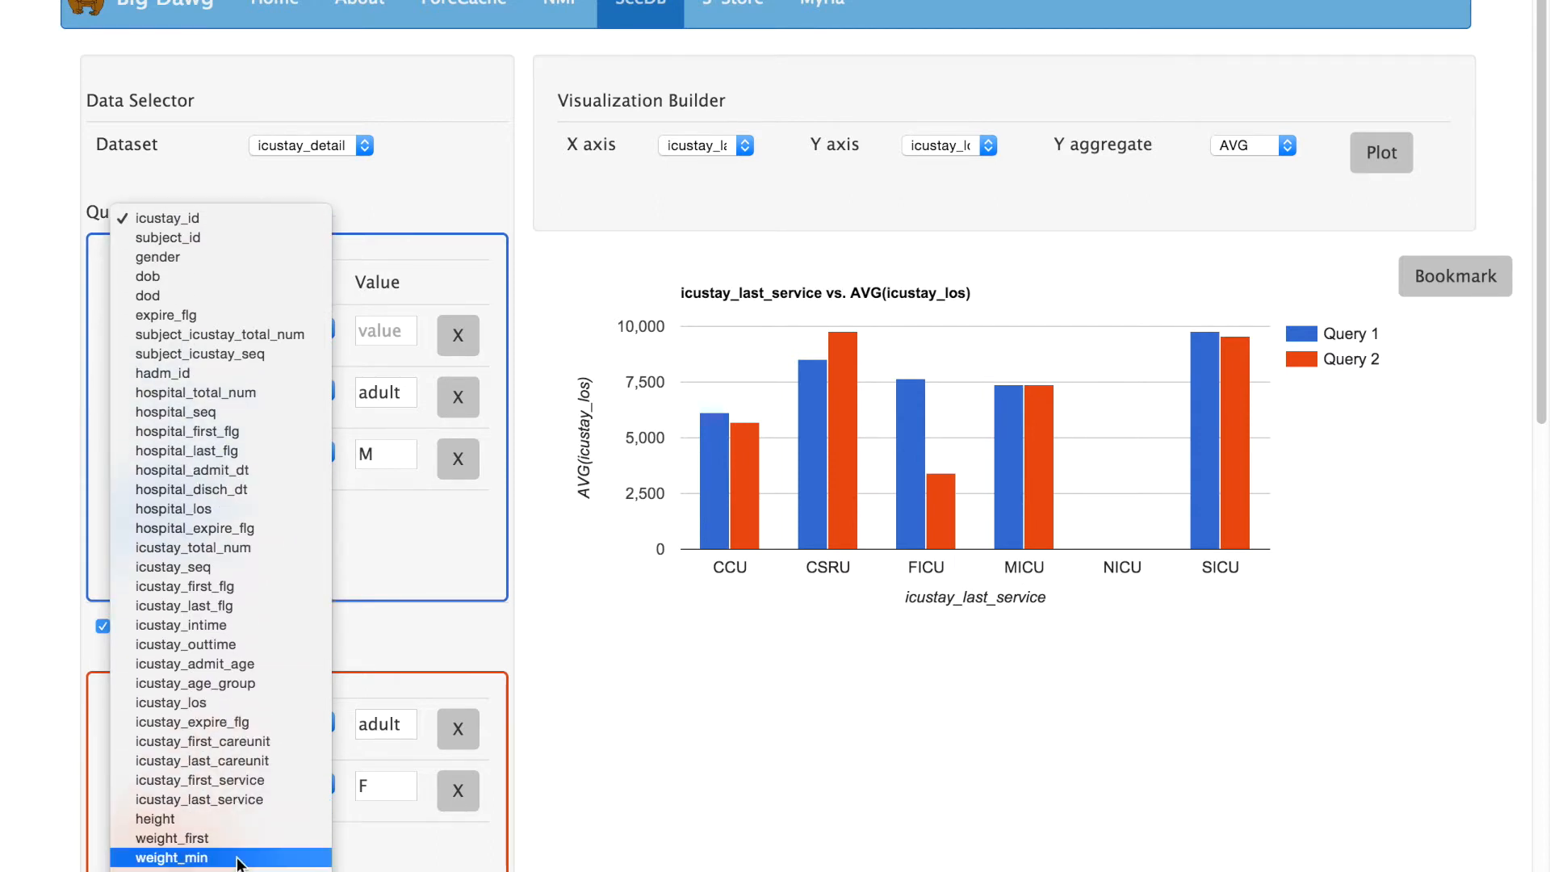
left_click(231, 799)
left_click(279, 334)
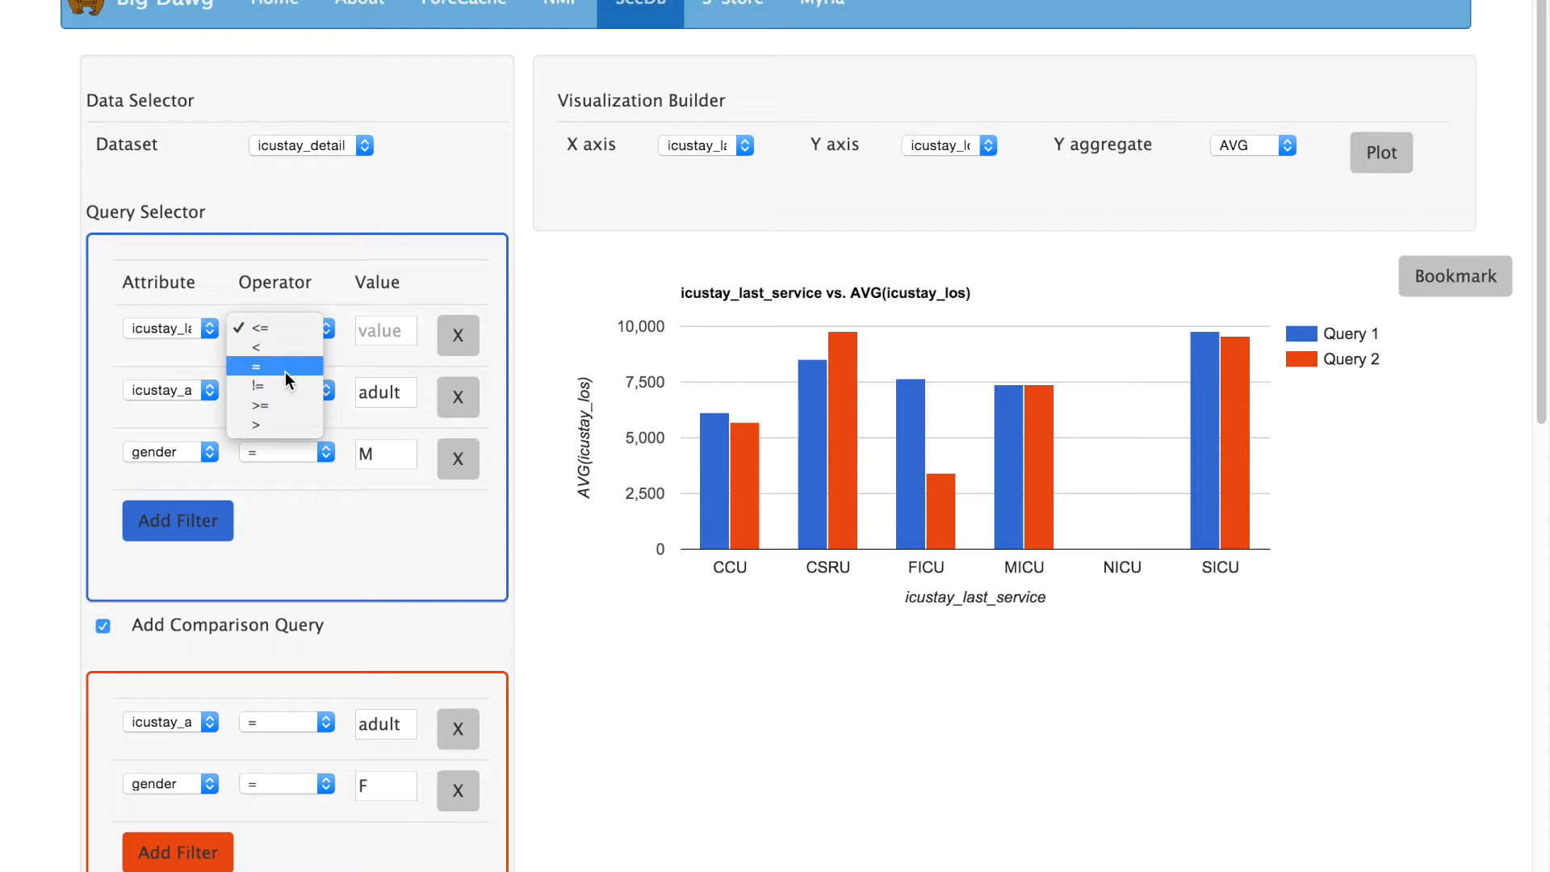
left_click(284, 371)
left_click(395, 334)
type("FICU")
left_click(41, 652)
Add a matching filter to the comparison query requiring icustay_last_service to equal FICU.
scroll(41, 652, "down", 1)
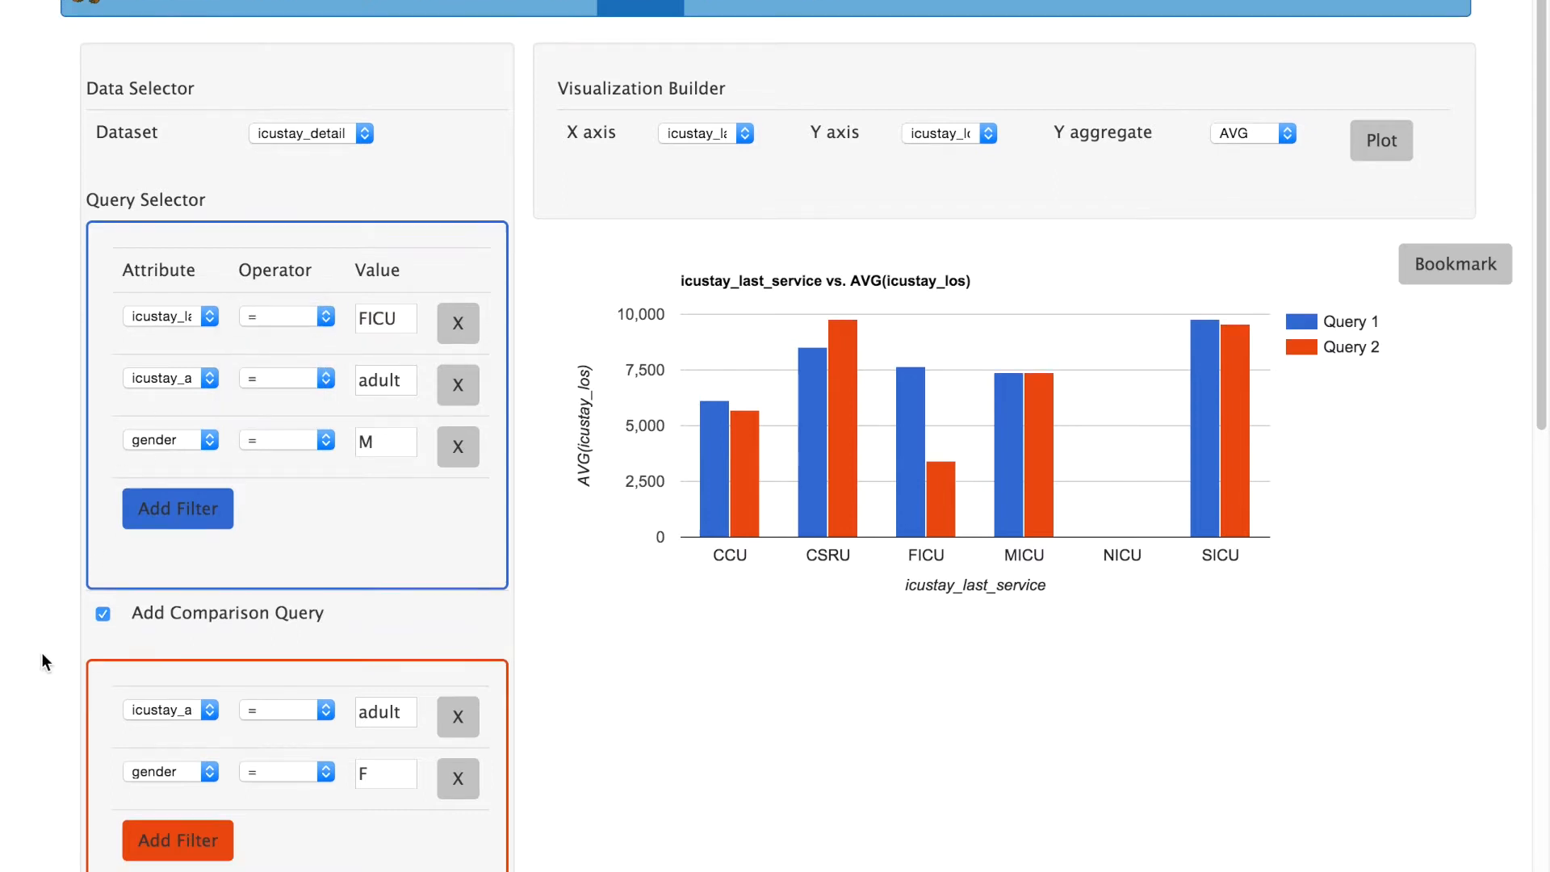
scroll(42, 653, "down", 2)
left_click(211, 789)
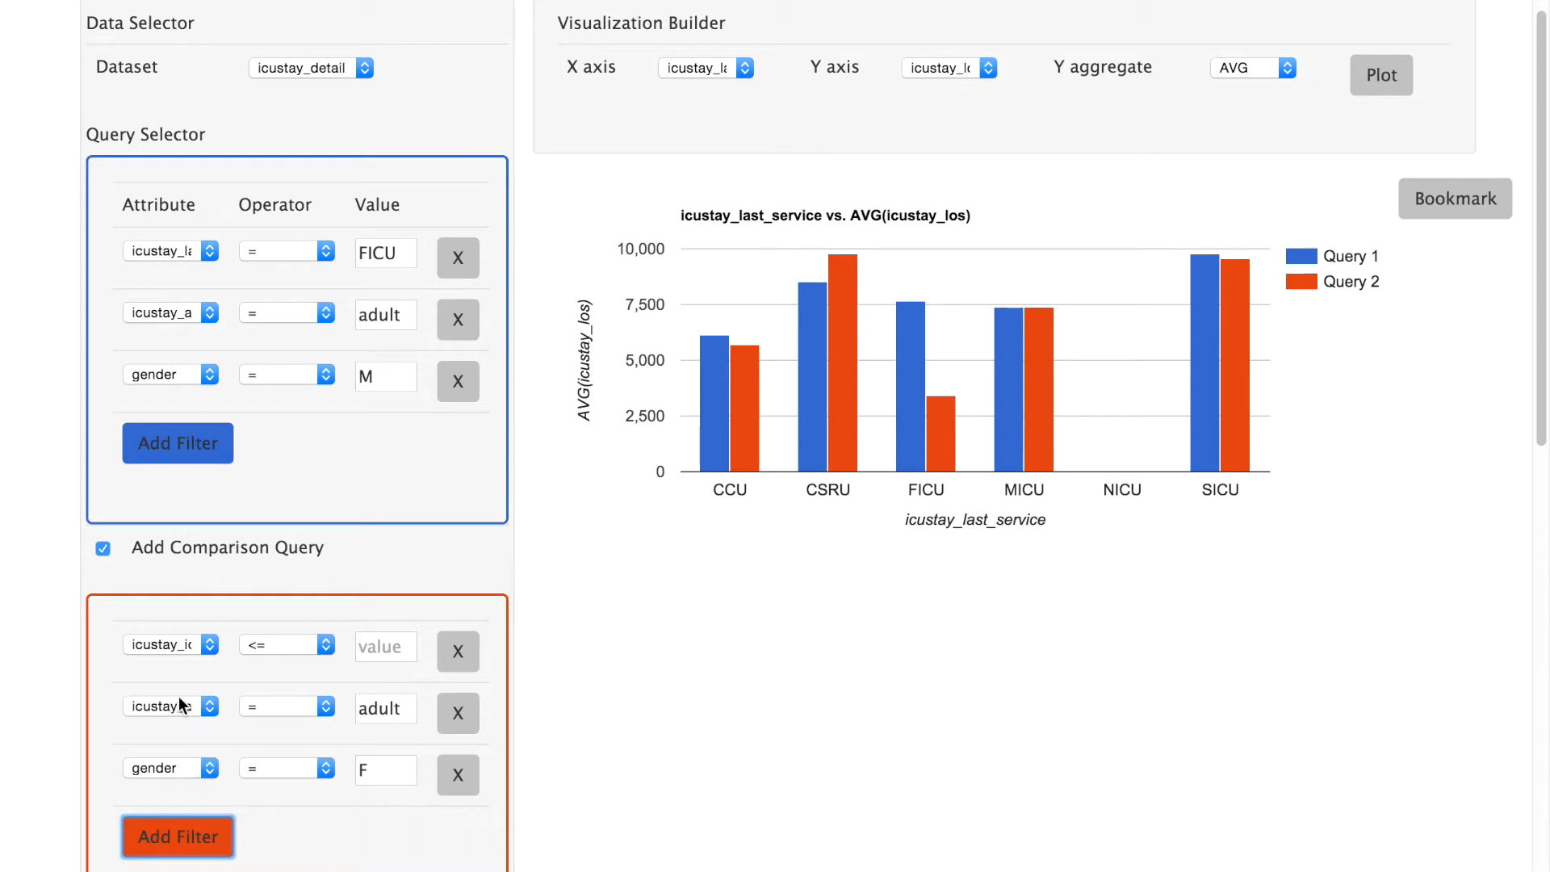
left_click(154, 641)
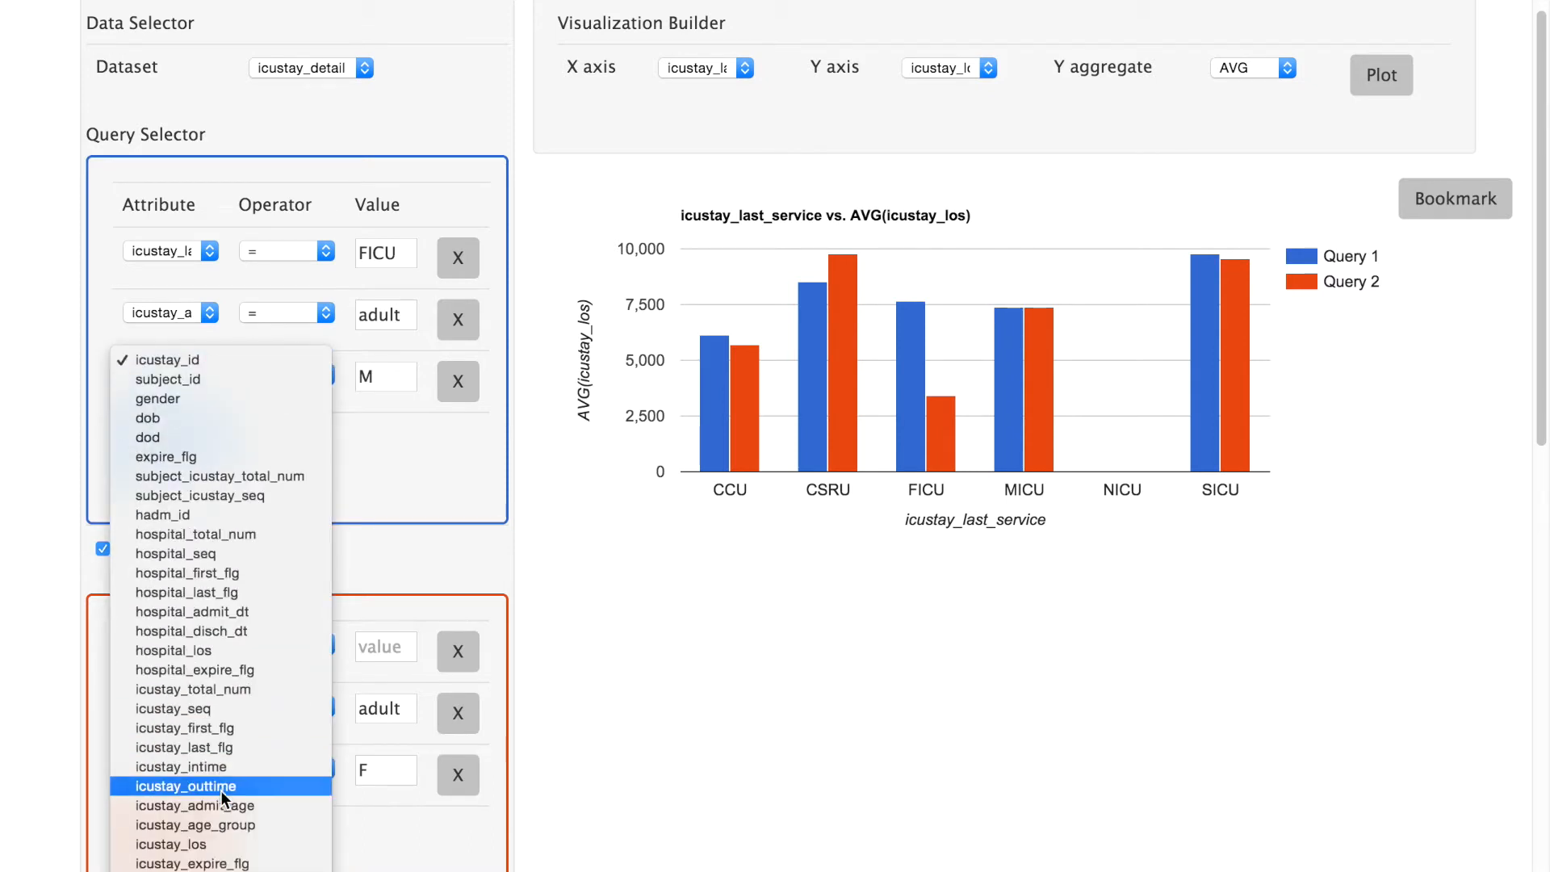
scroll(221, 793, "down", 2)
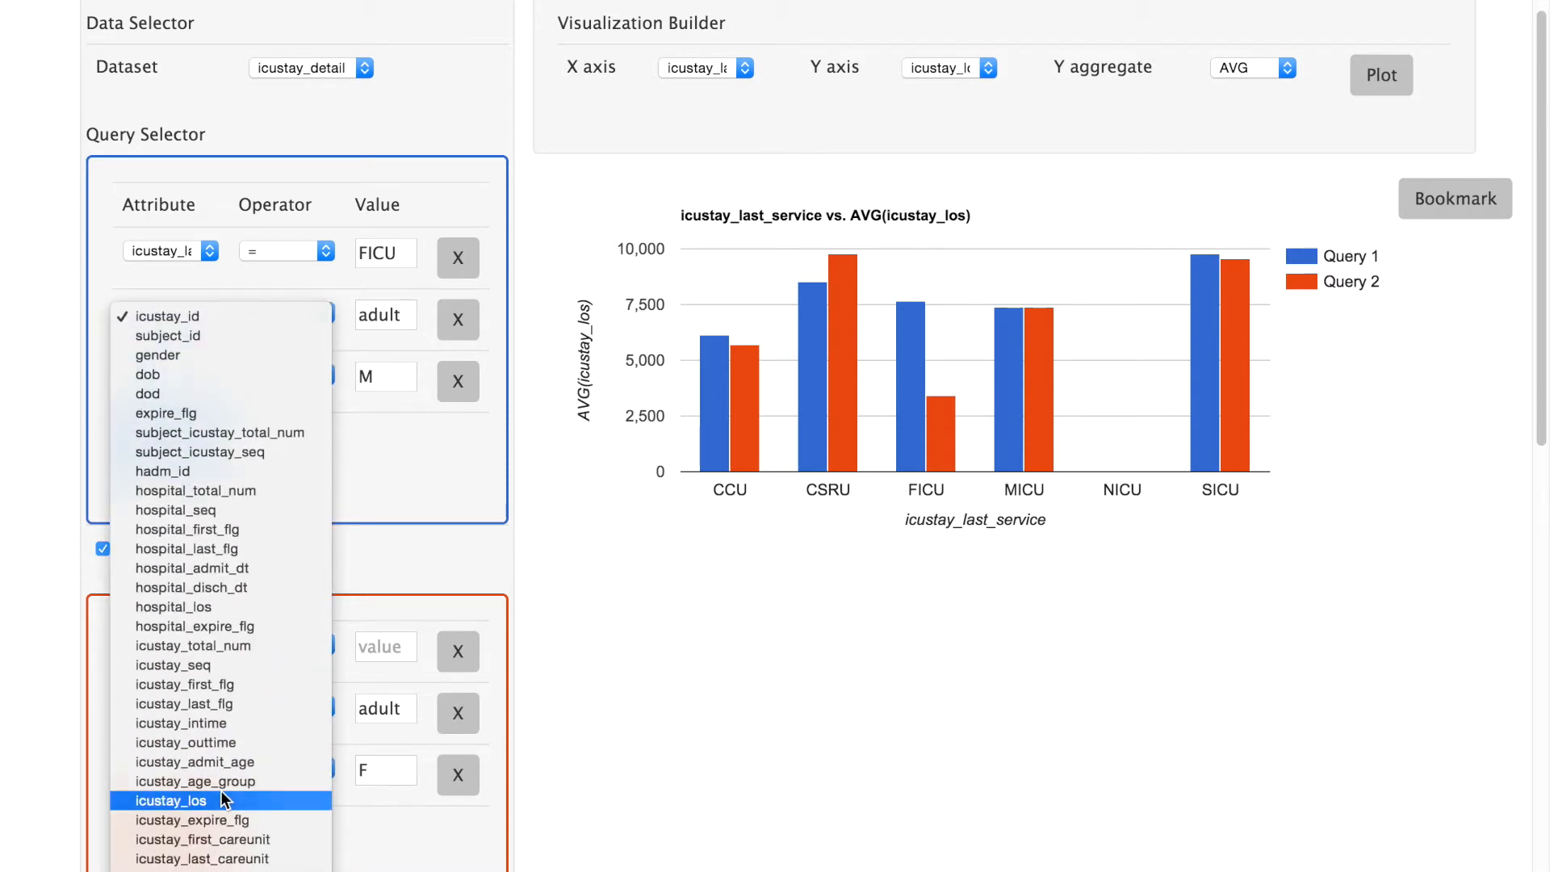
scroll(236, 867, "down", 1)
left_click(237, 870)
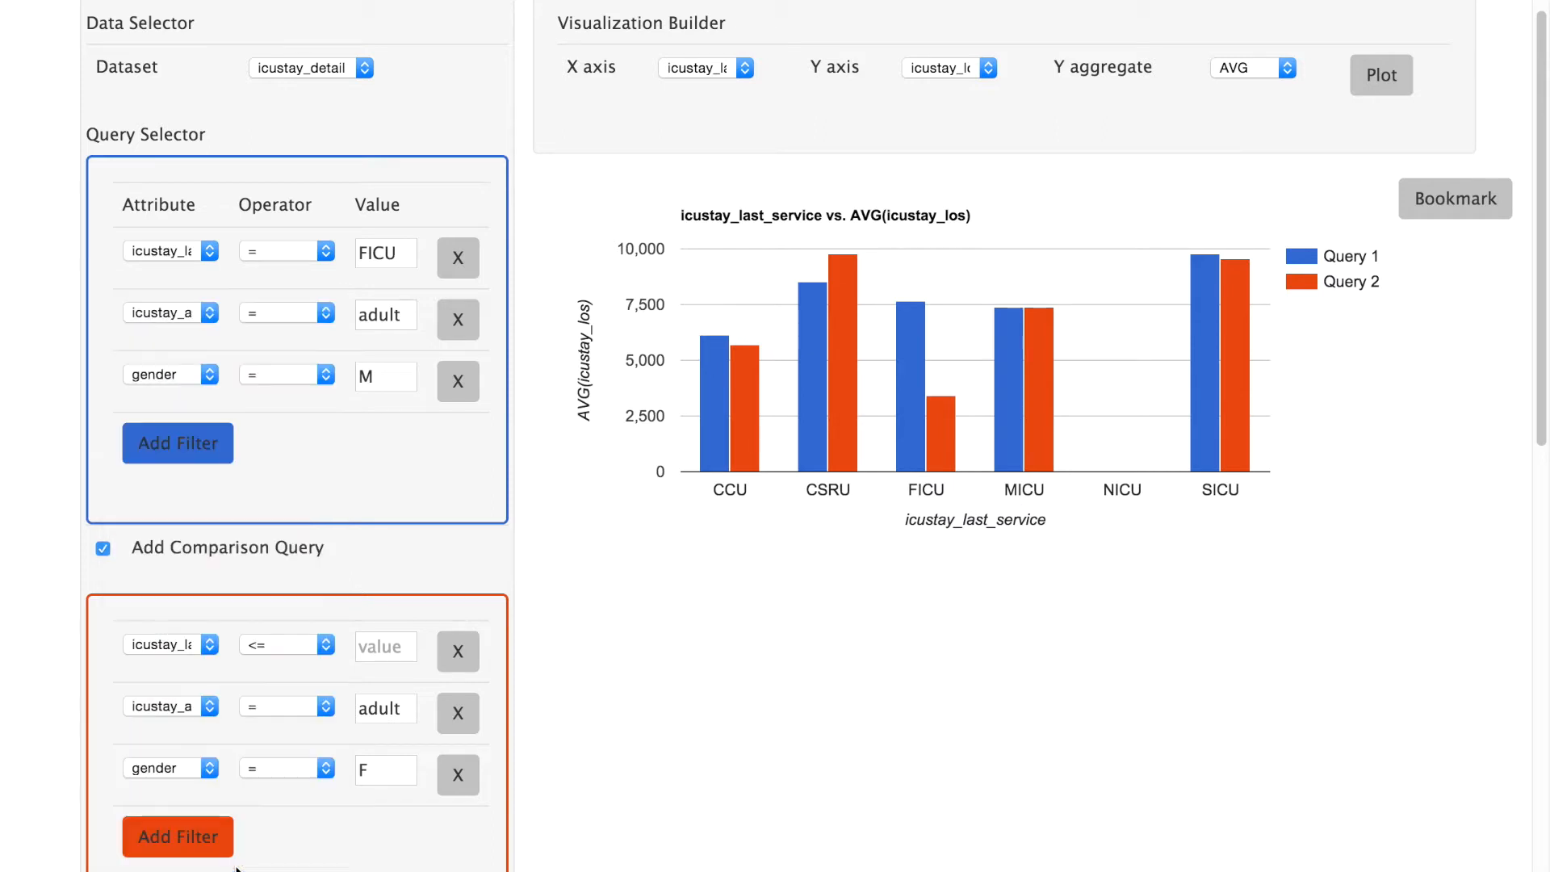
left_click(280, 644)
left_click(281, 682)
left_click(404, 645)
type("FICU")
left_click(7, 653)
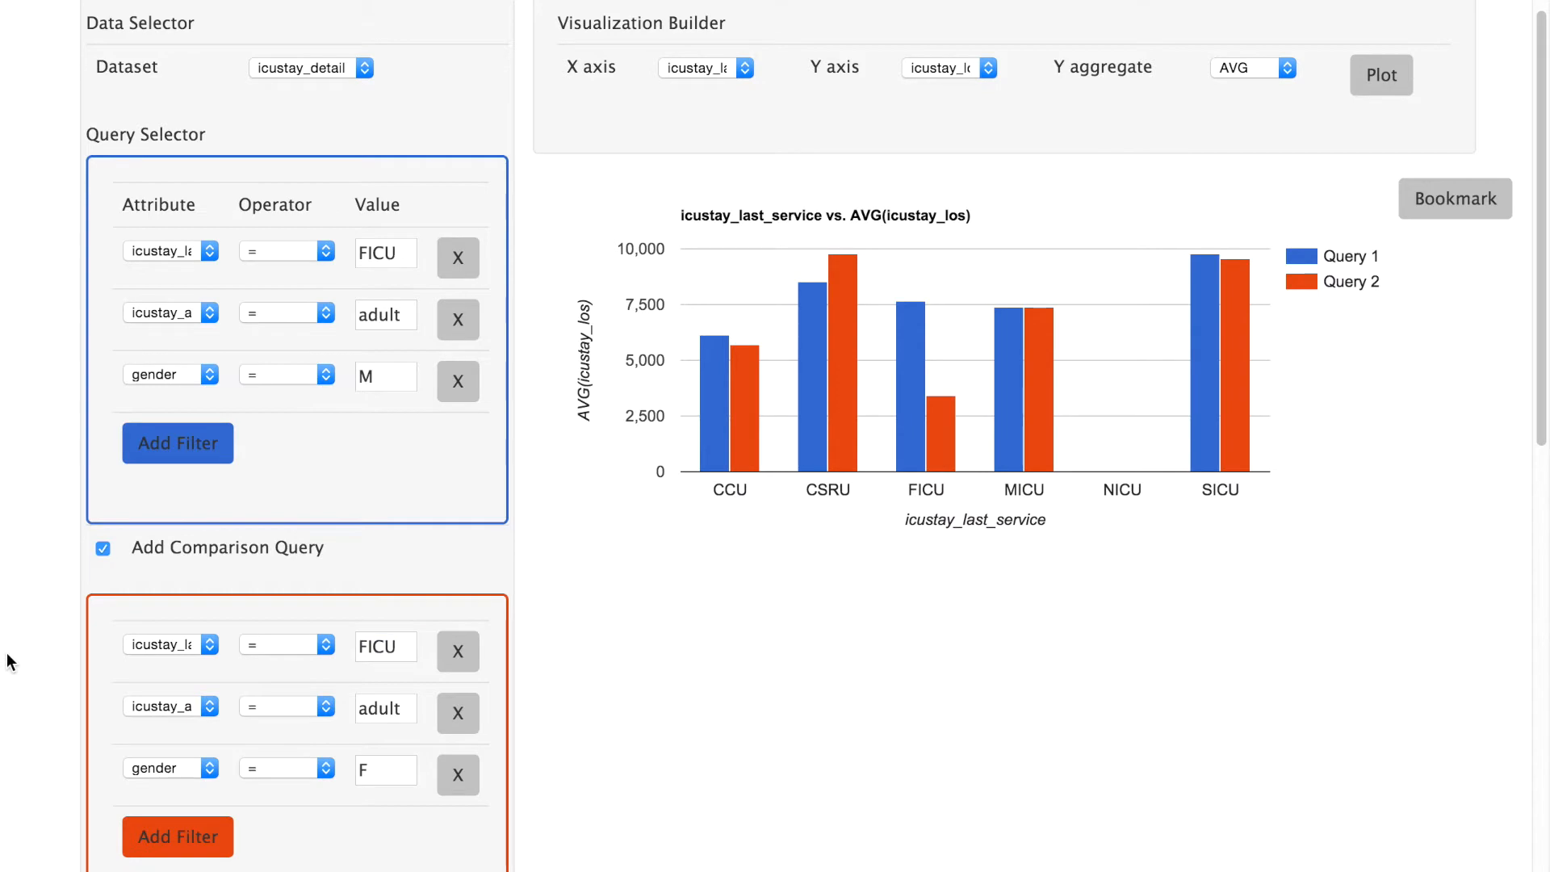
Get new SeeDB recommendations for the FICU-filtered queries and browse the chart sets, ending on the first one.
scroll(7, 652, "down", 3)
left_click(129, 787)
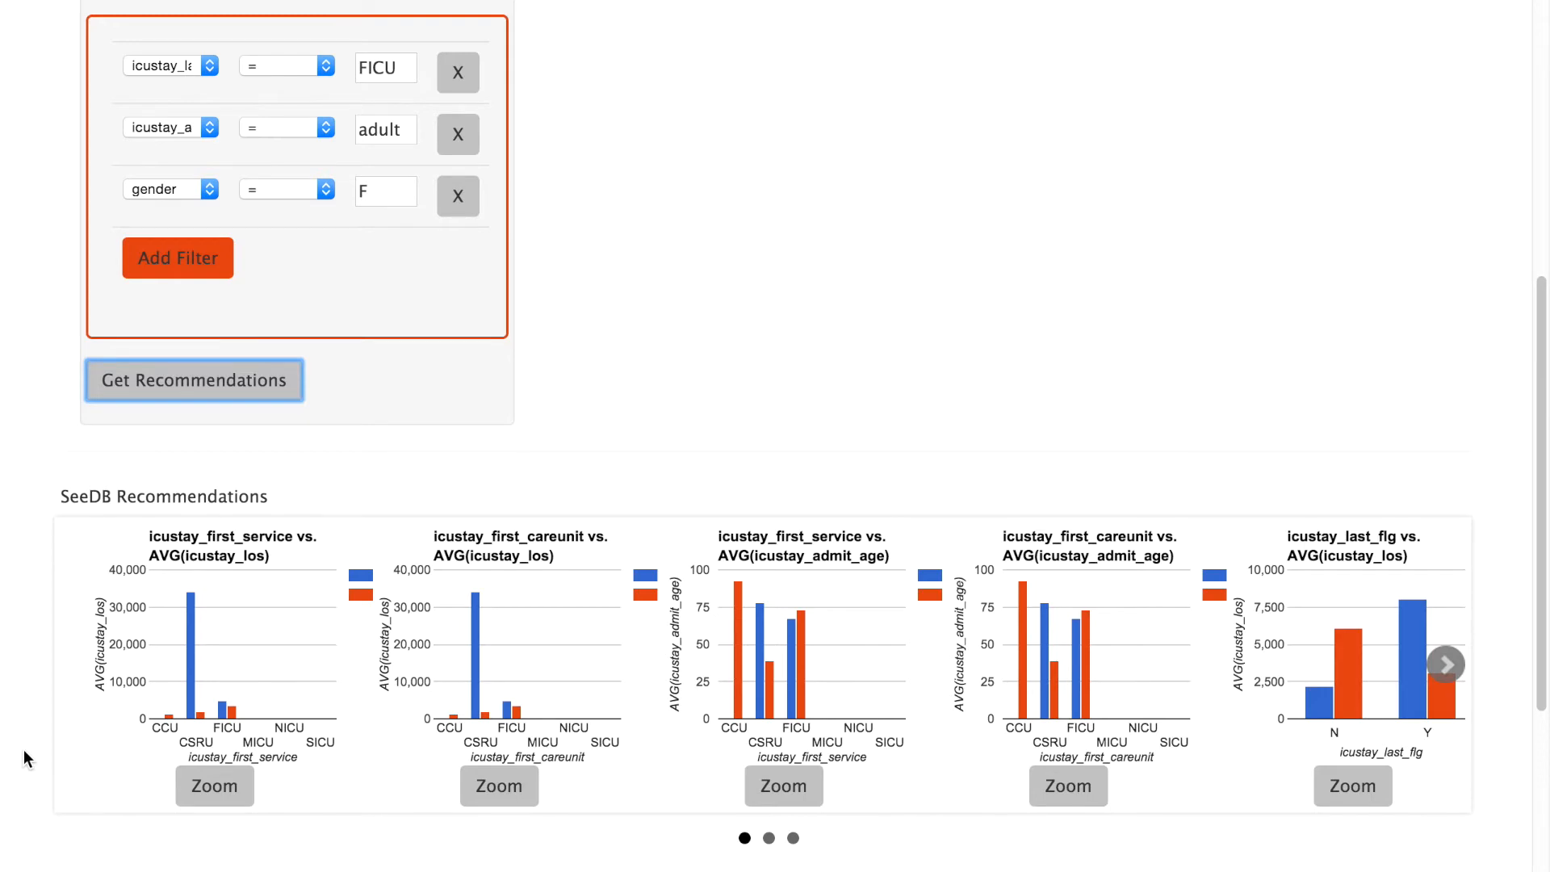
left_click(1444, 663)
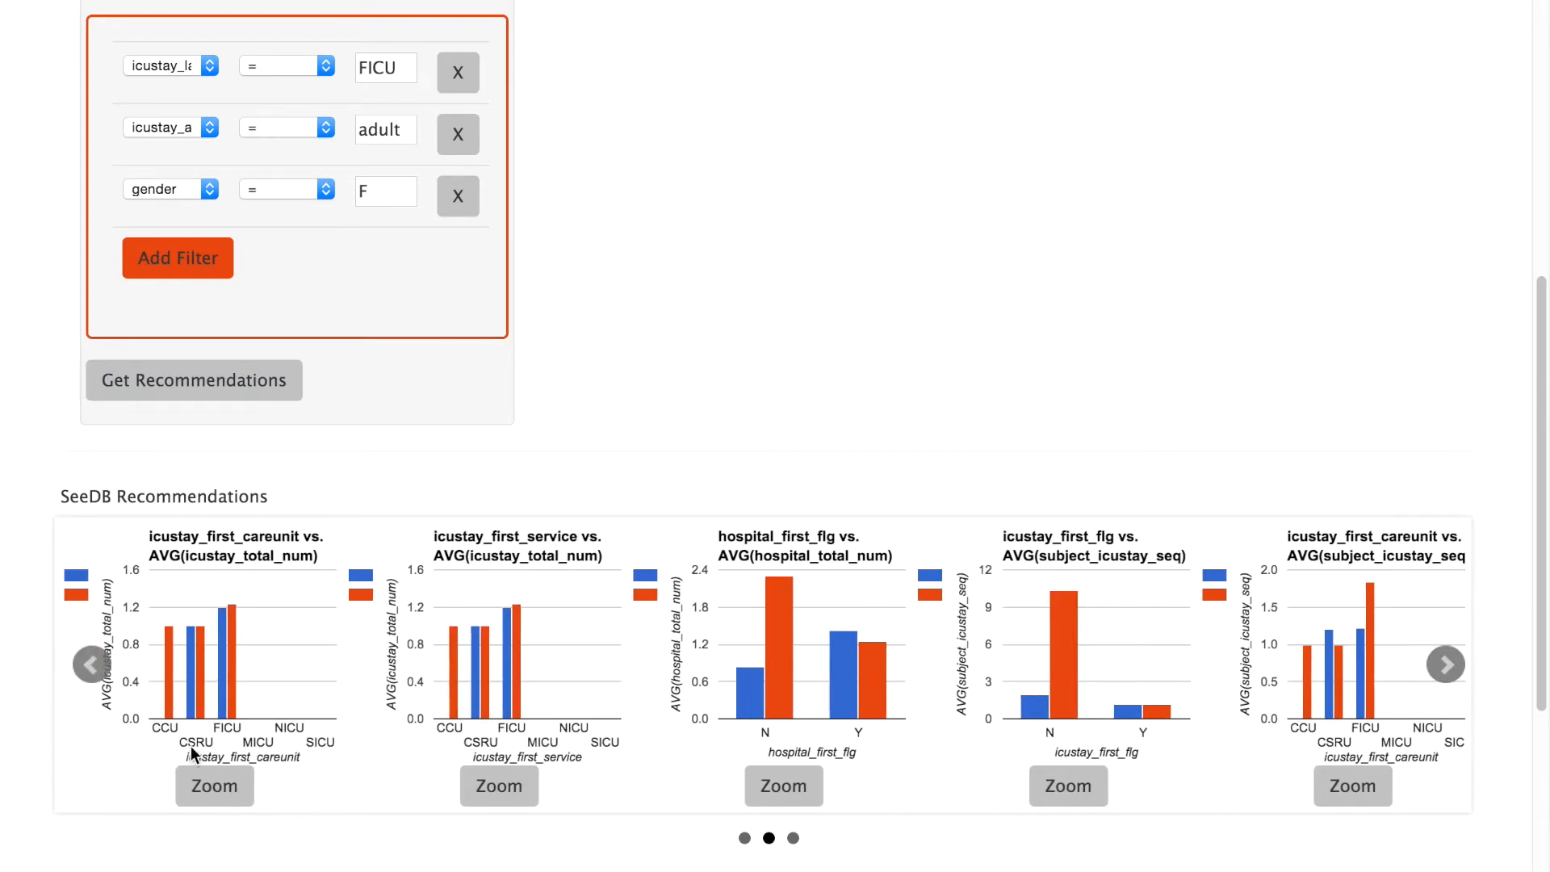
left_click(91, 665)
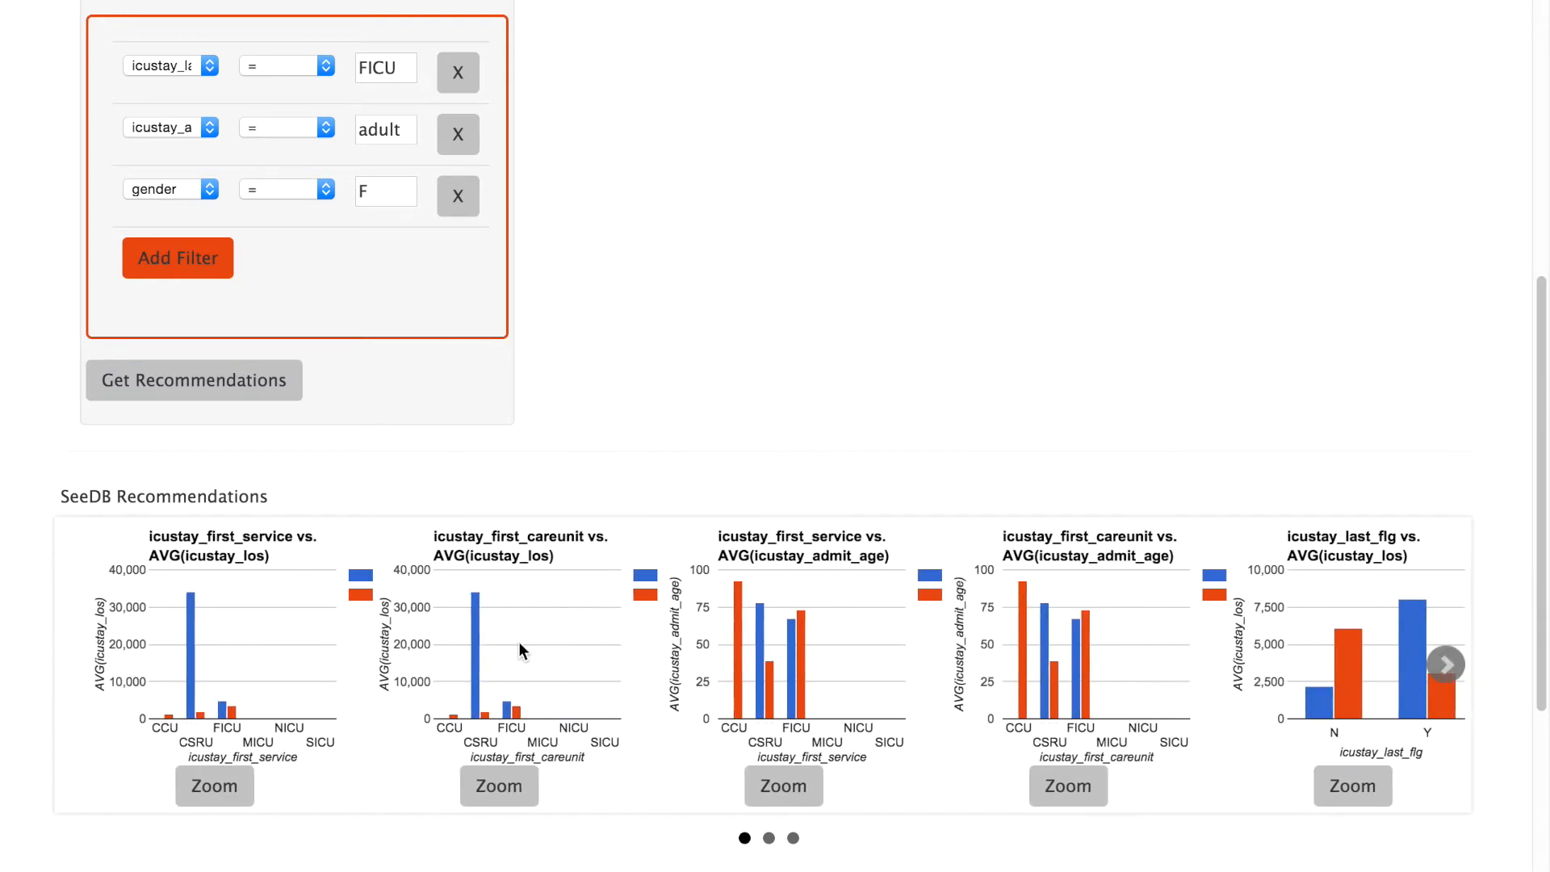
Zoom the recommended icustay_first_service vs. AVG(icustay_los) chart into the main plot and inspect its CSRU and FICU bars.
left_click(207, 795)
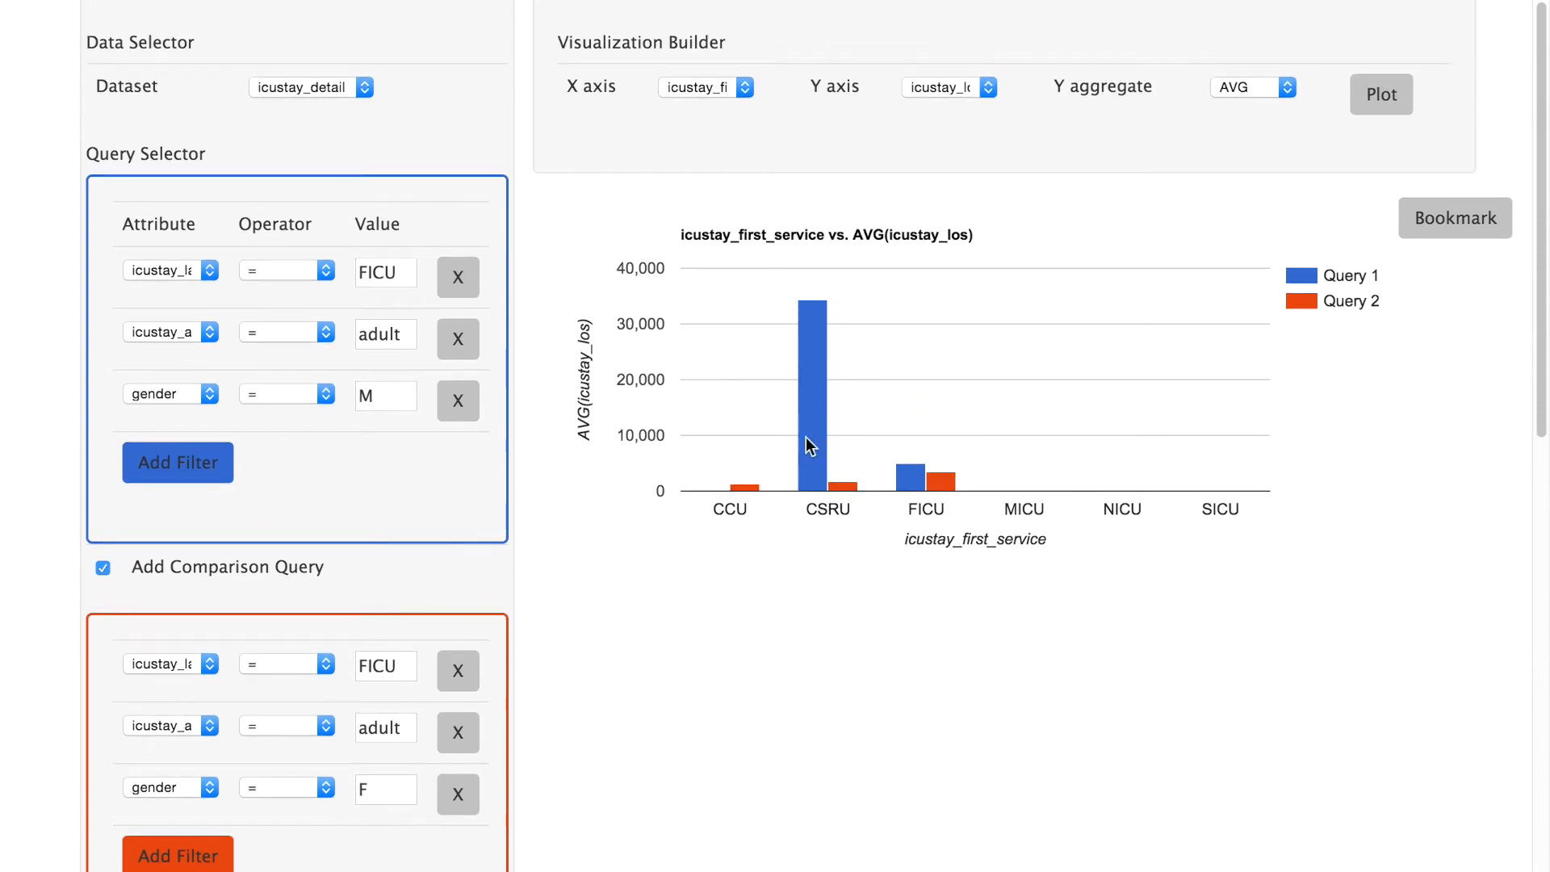
mouse_move(824, 436)
mouse_move(815, 471)
mouse_move(905, 478)
mouse_move(811, 342)
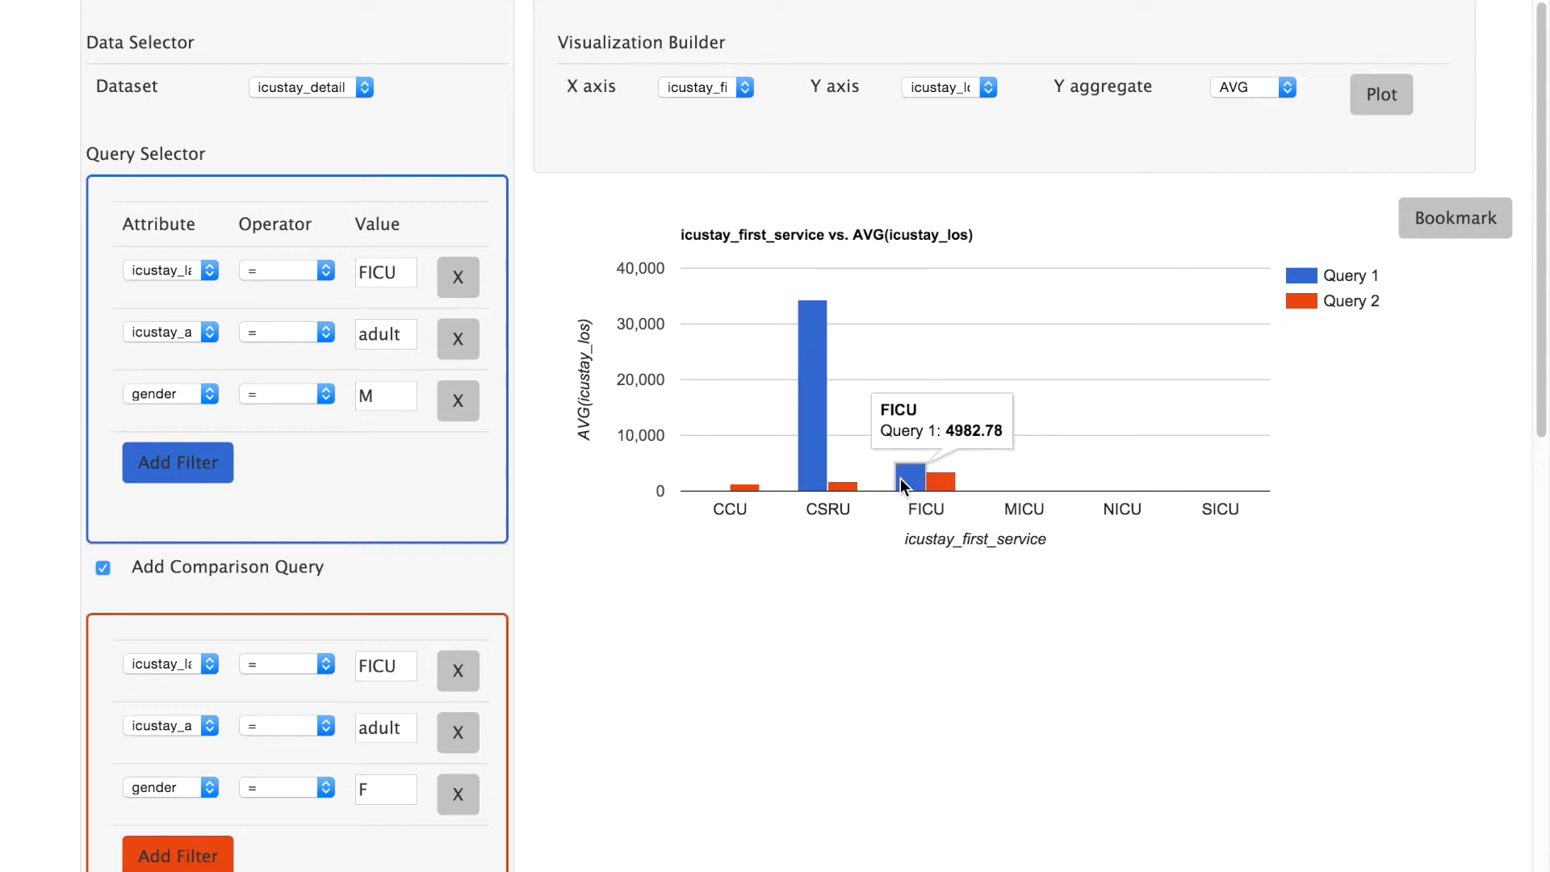
left_click(1242, 89)
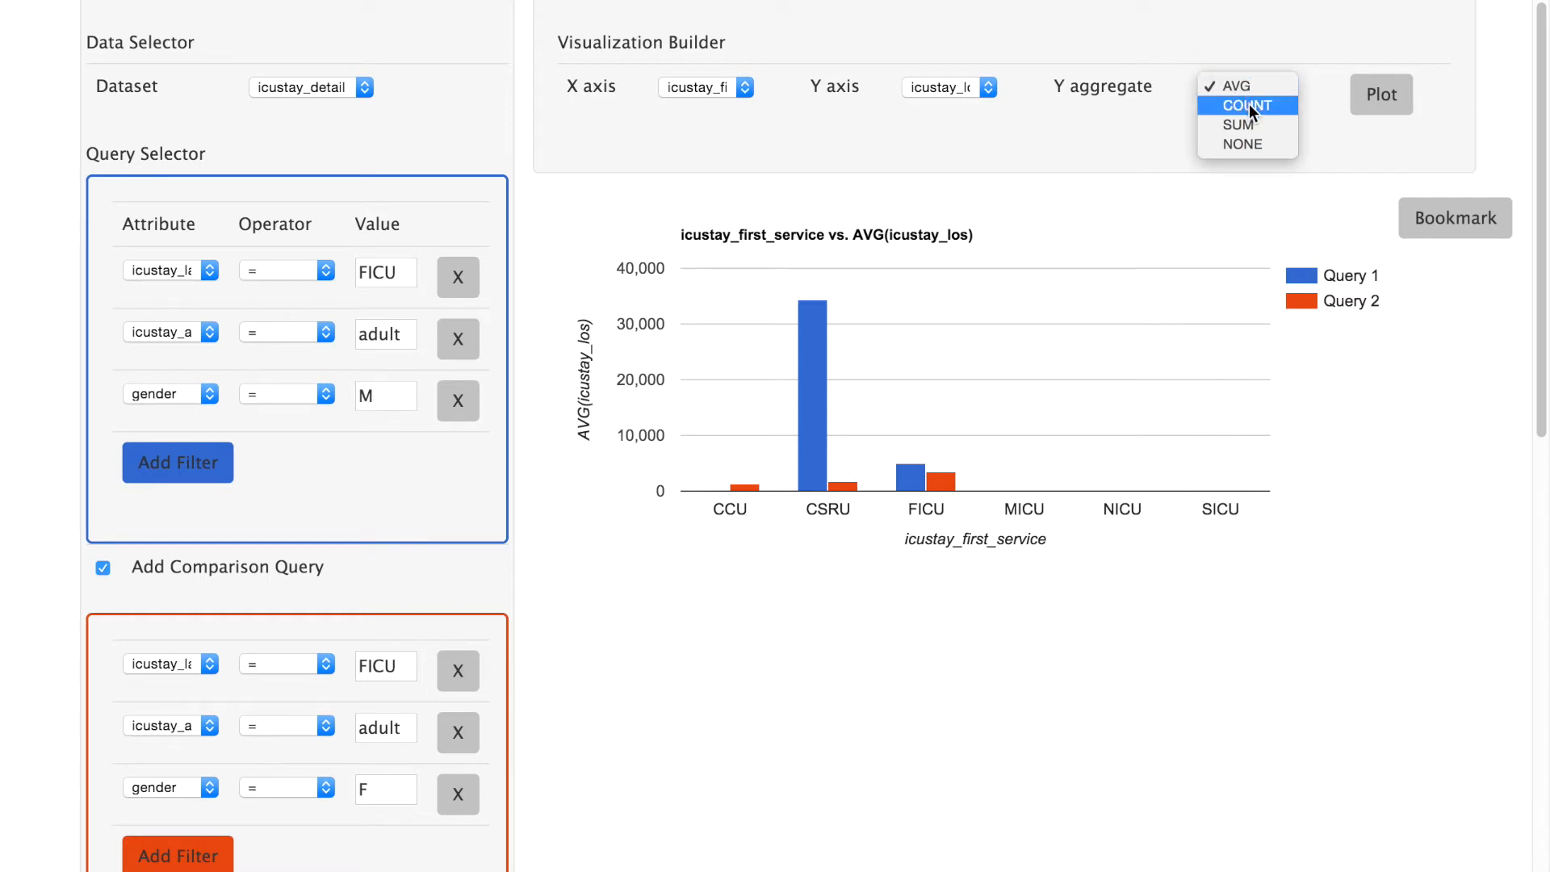
left_click(1155, 225)
scroll(1155, 225, "down", 1)
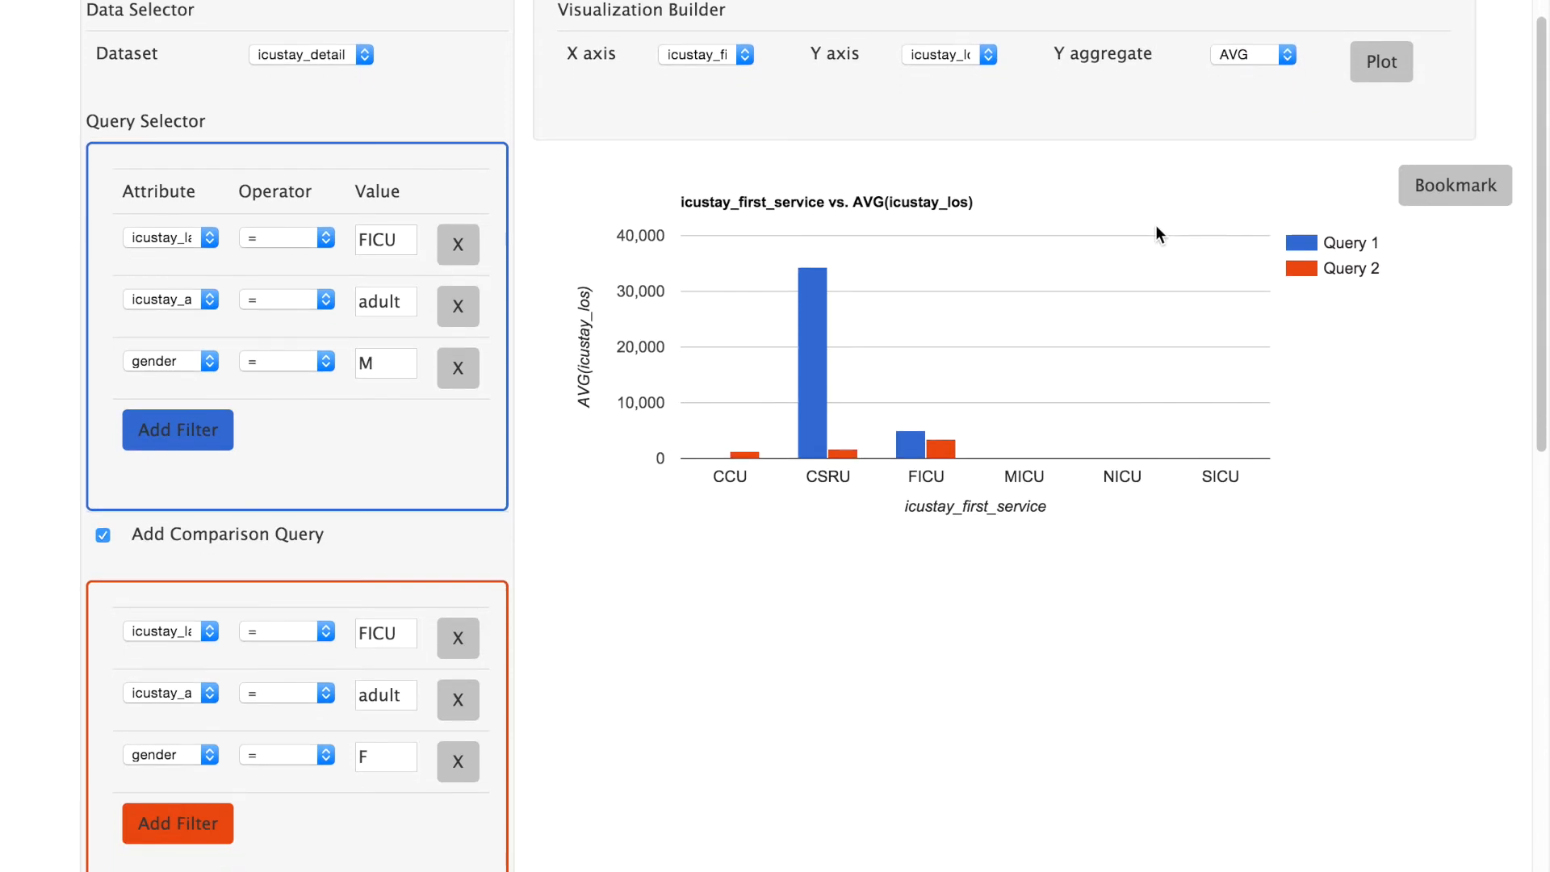
scroll(1155, 224, "up", 1)
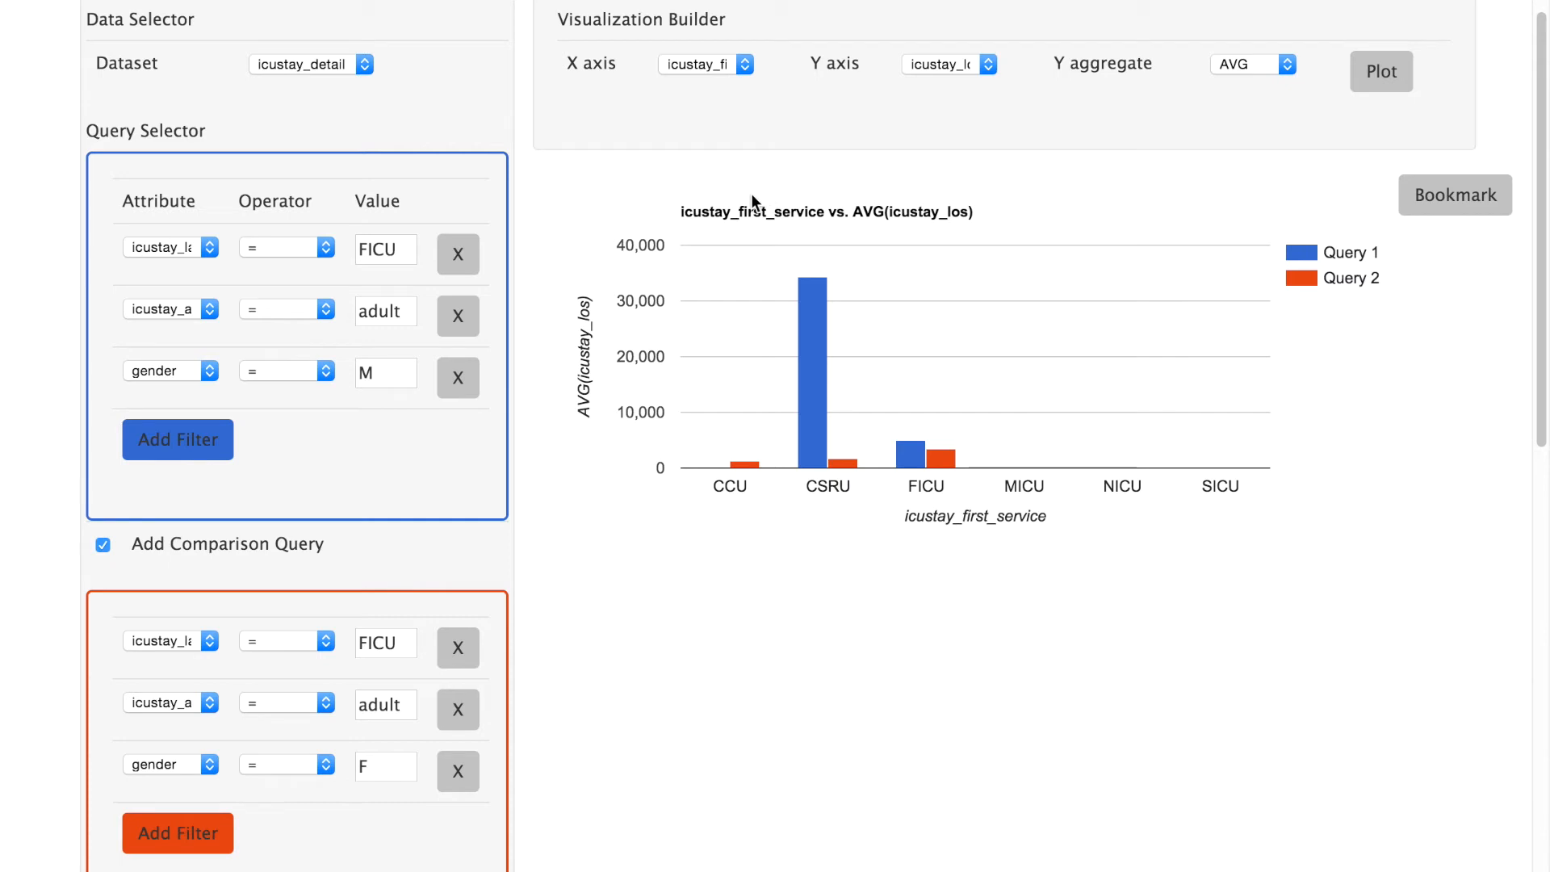
Replot the icustay_first_service chart with COUNT as the Y aggregate and inspect its FICU and CSRU bars.
left_click(1244, 63)
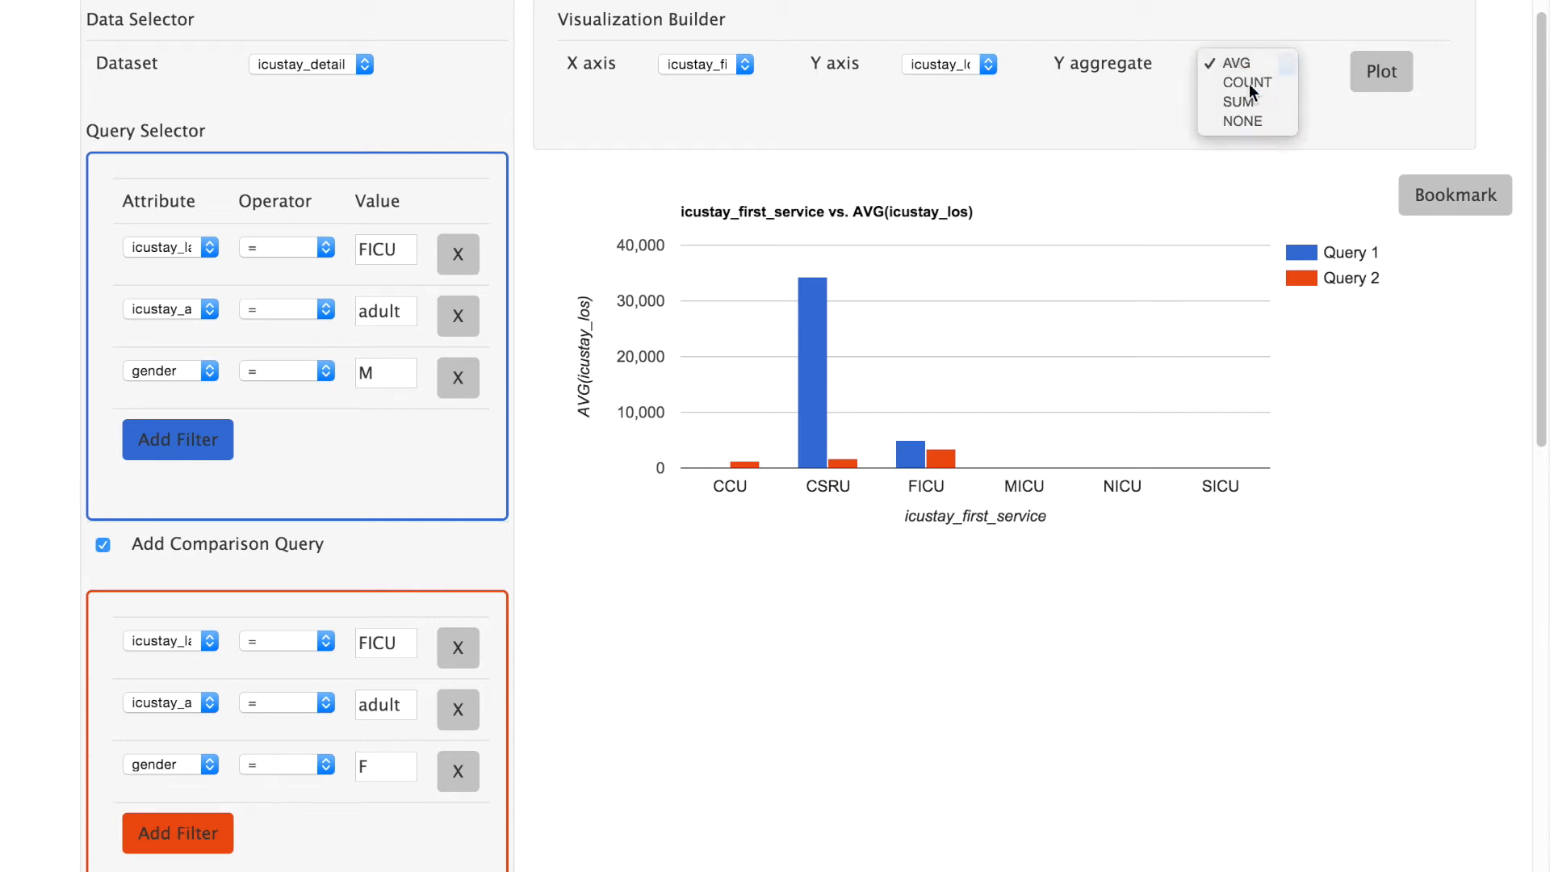
left_click(1248, 81)
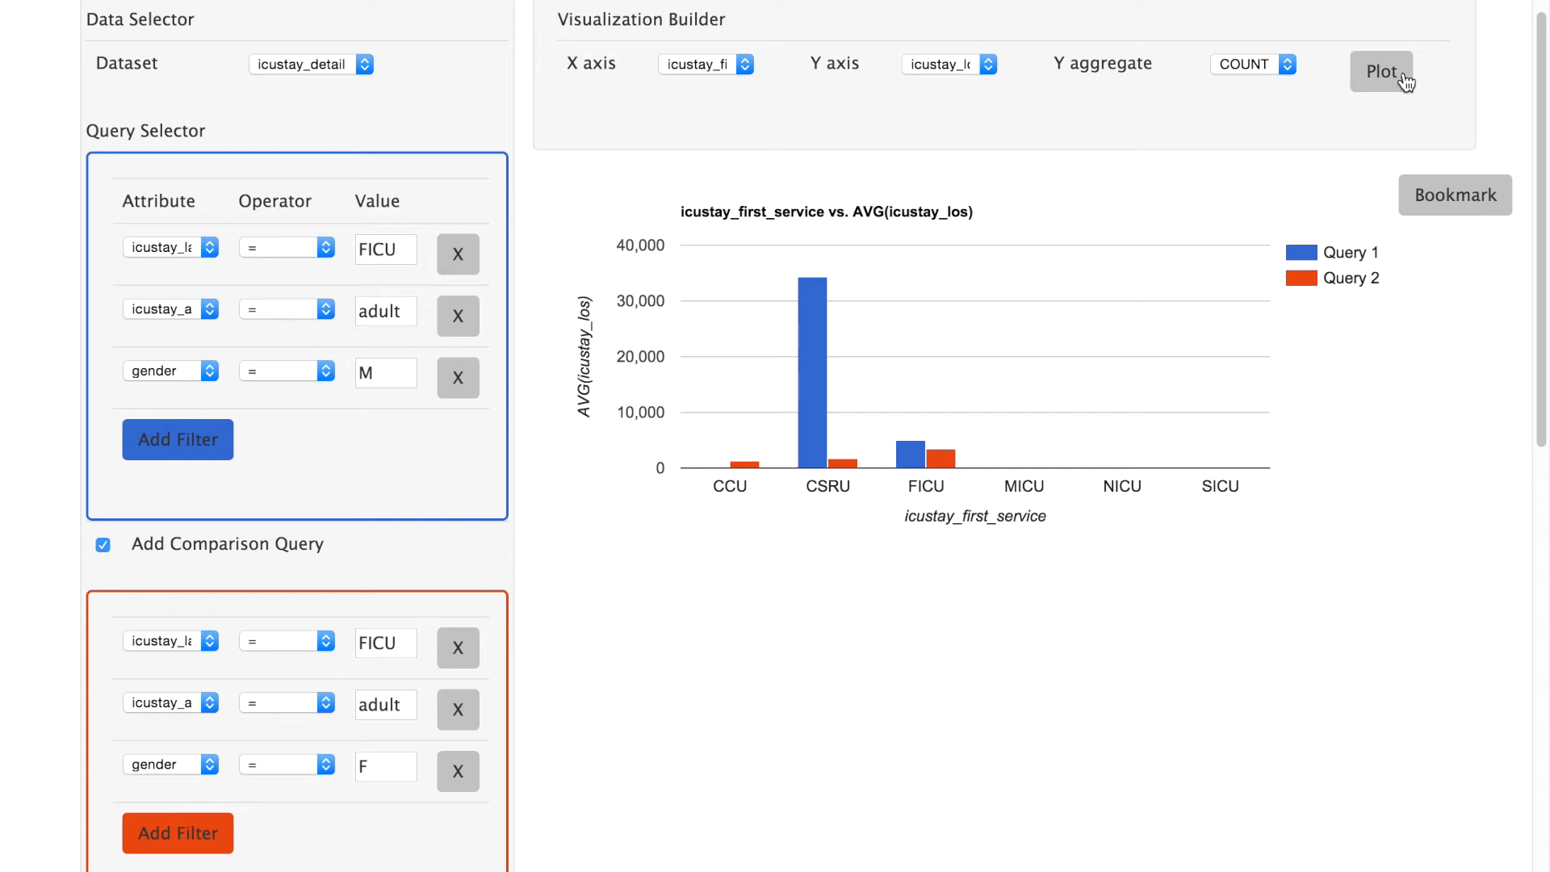
left_click(1405, 81)
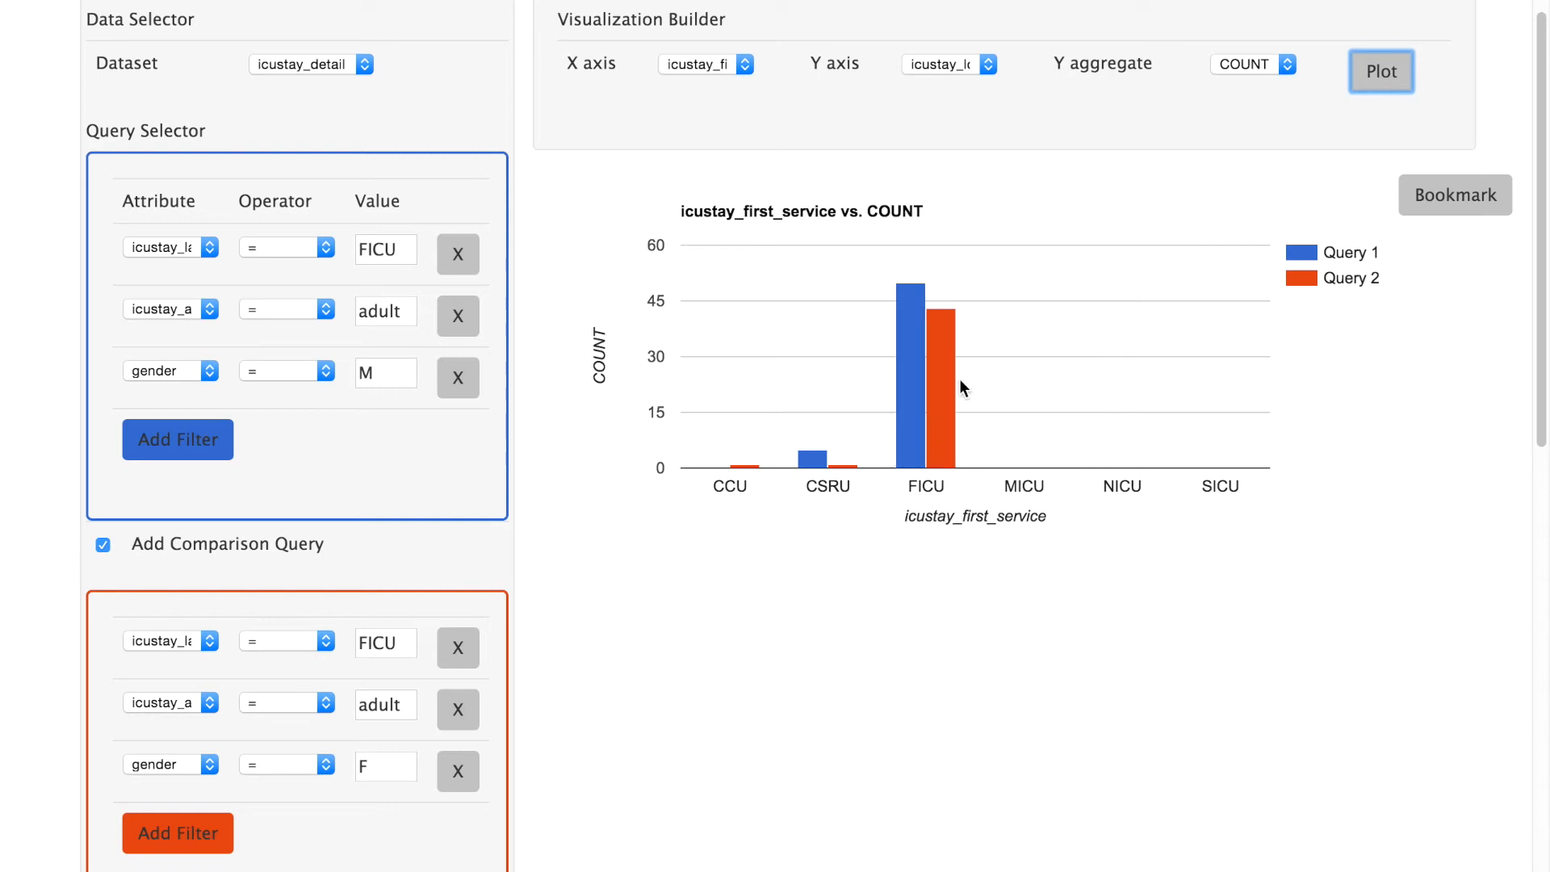
mouse_move(920, 423)
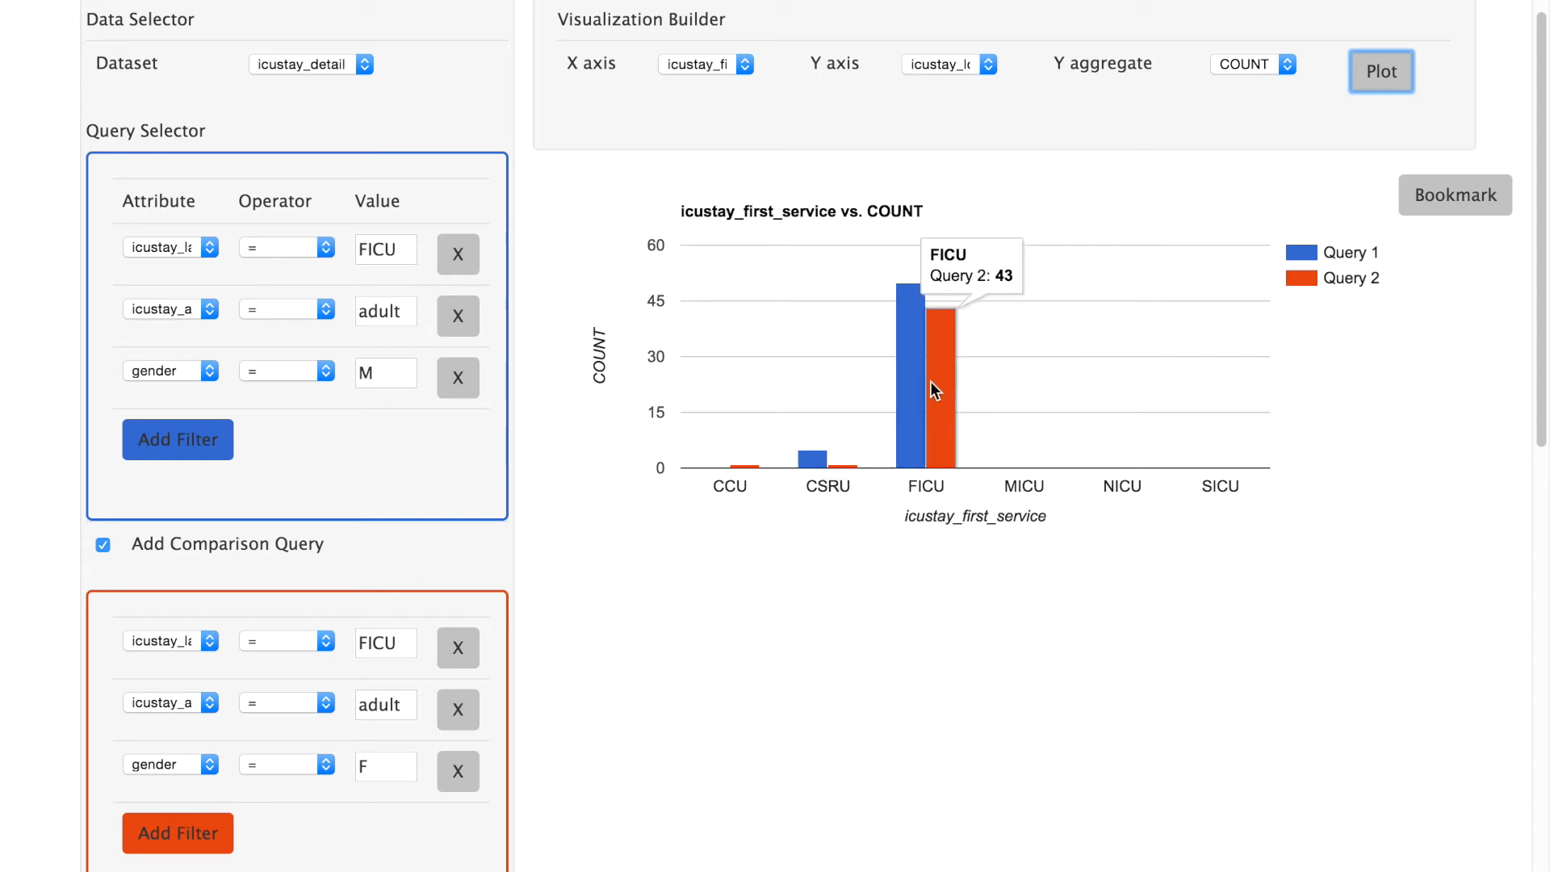
mouse_move(945, 400)
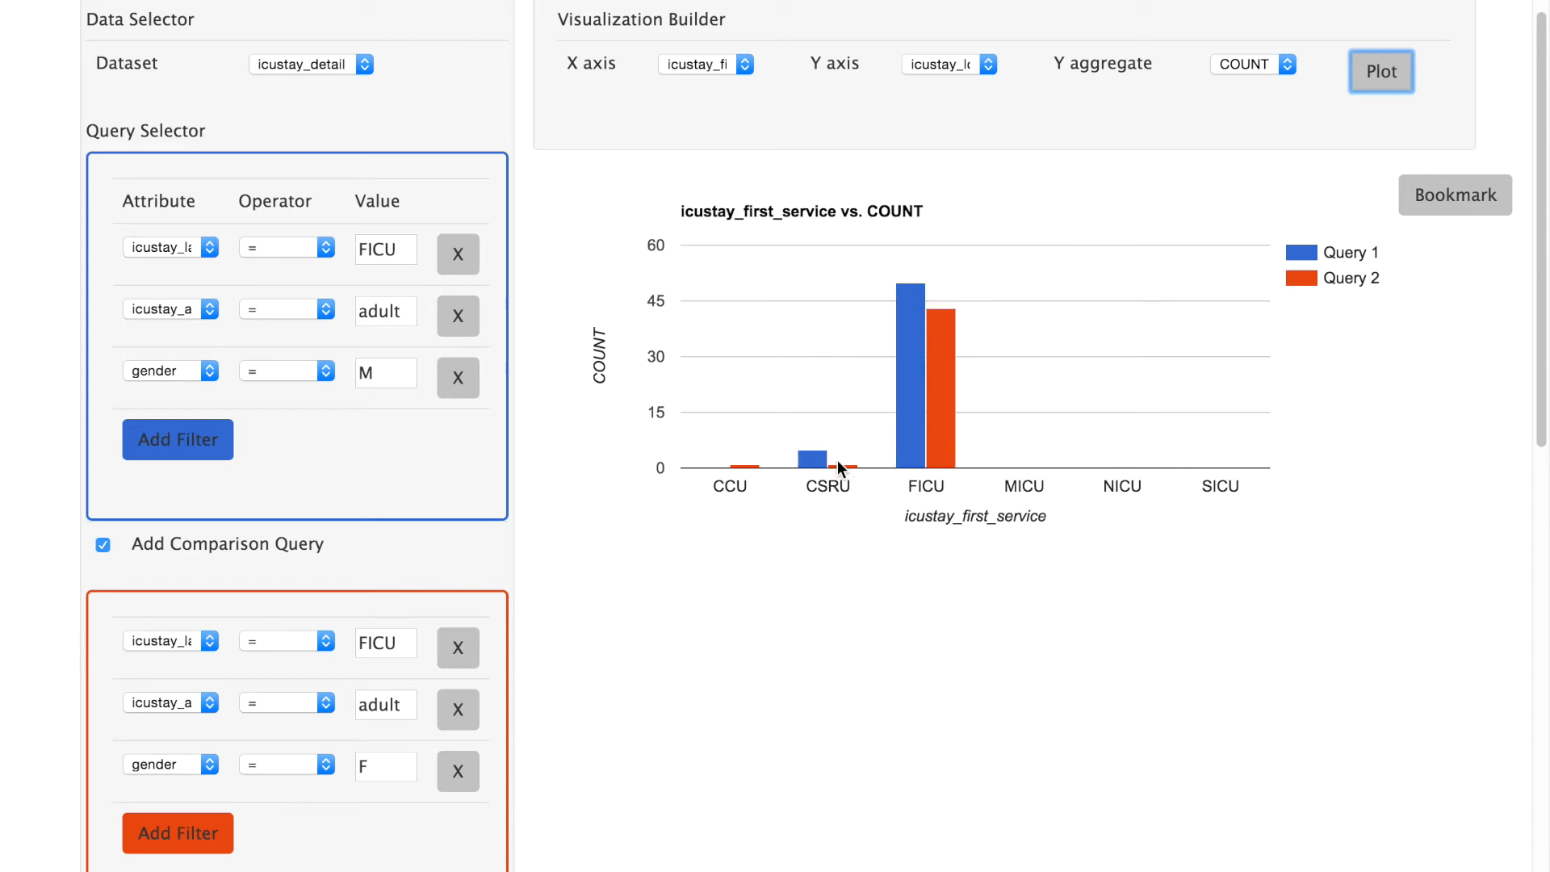
mouse_move(819, 461)
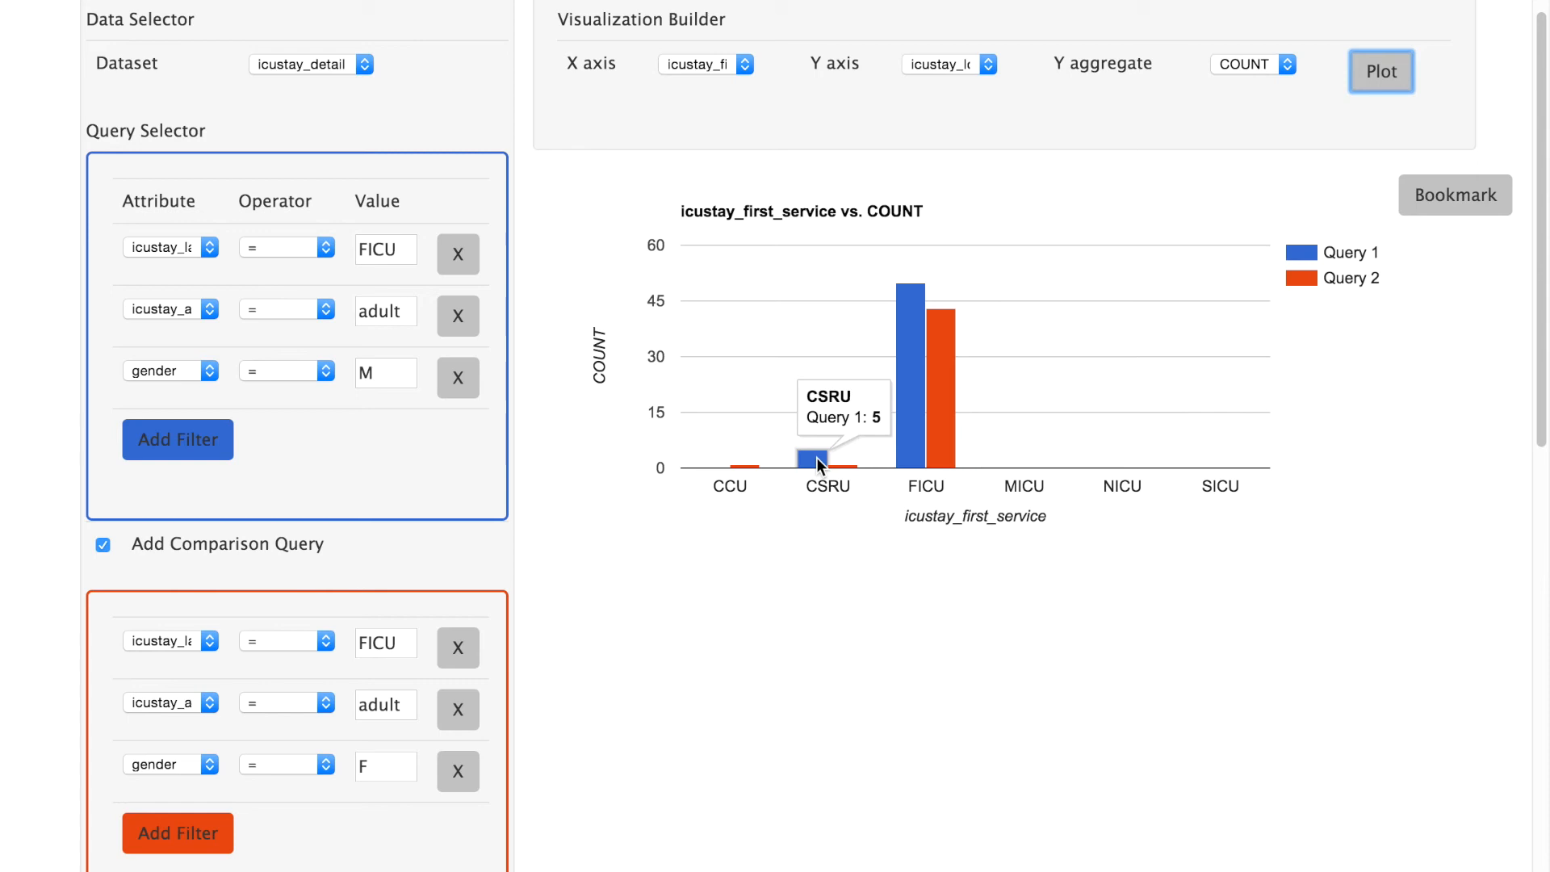
scroll(799, 599, "up", 1)
scroll(800, 606, "up", 1)
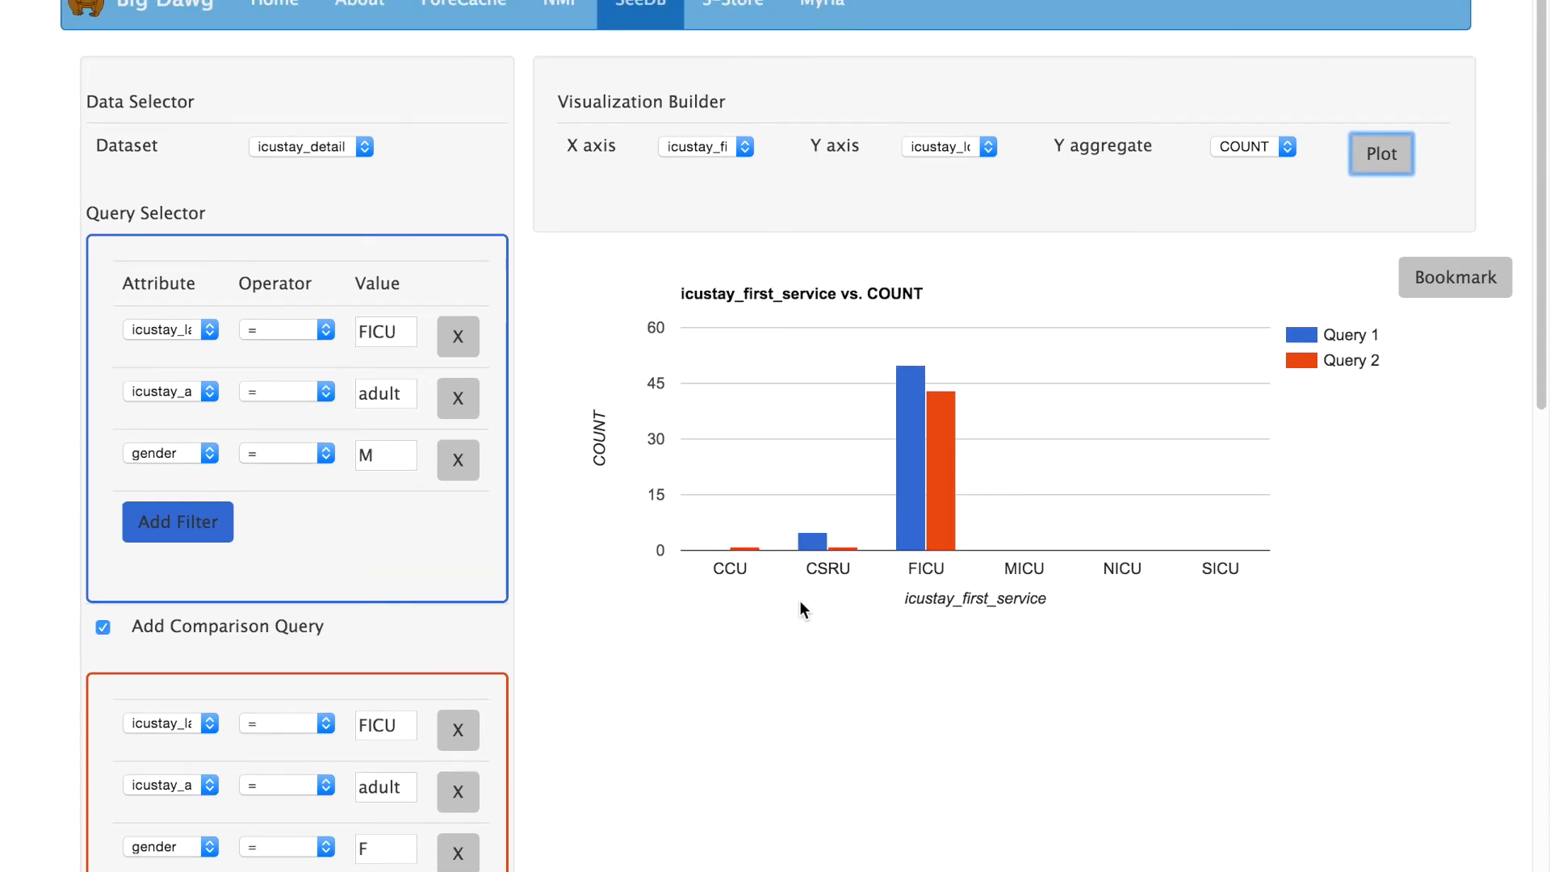
scroll(801, 607, "down", 2)
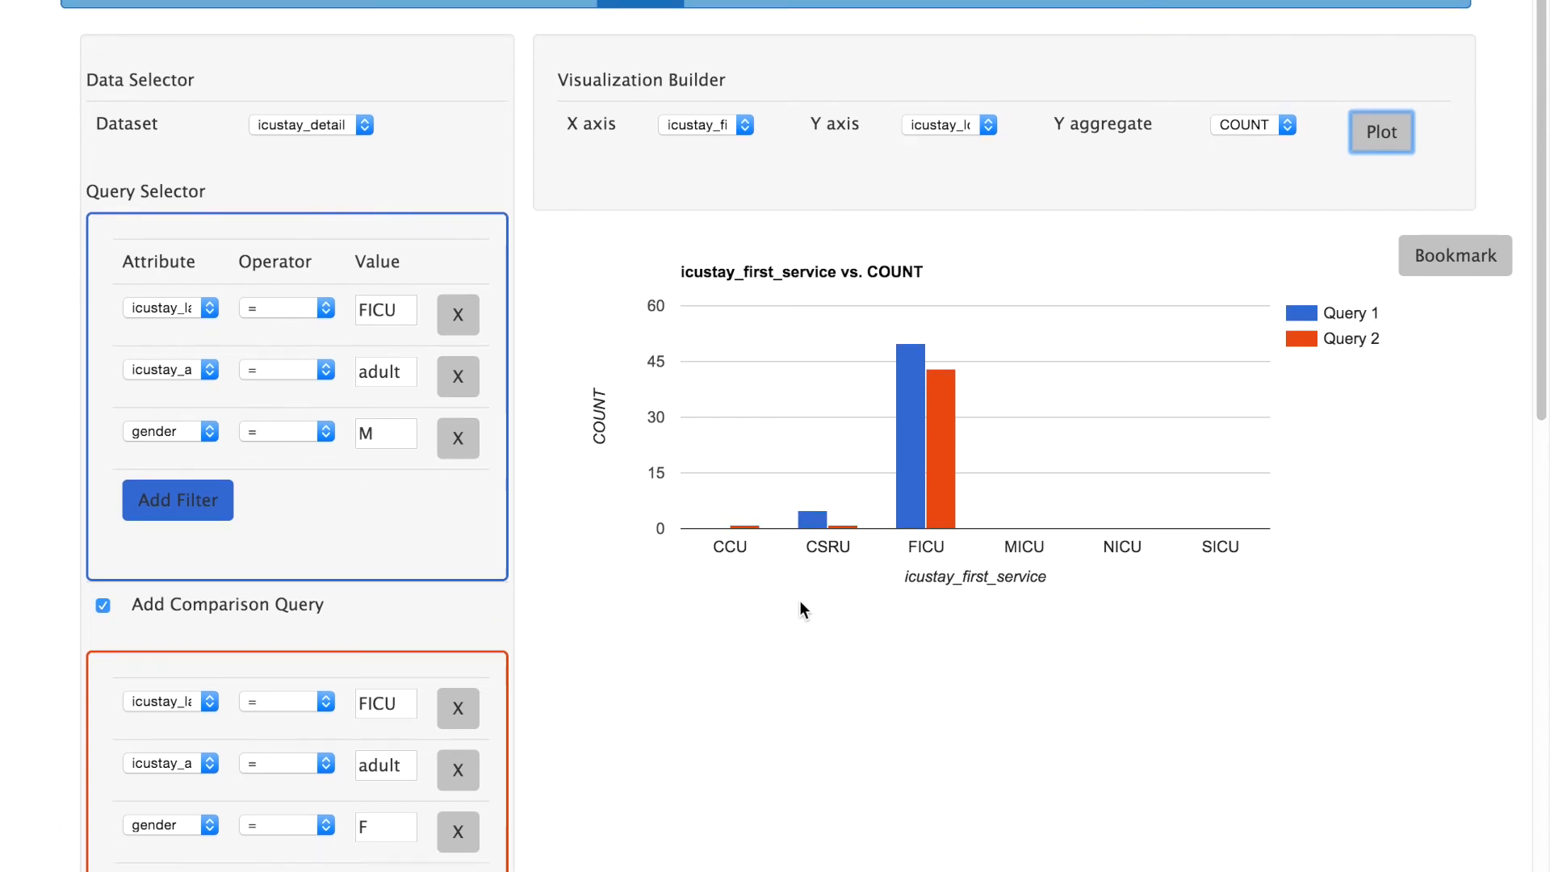
scroll(800, 609, "down", 1)
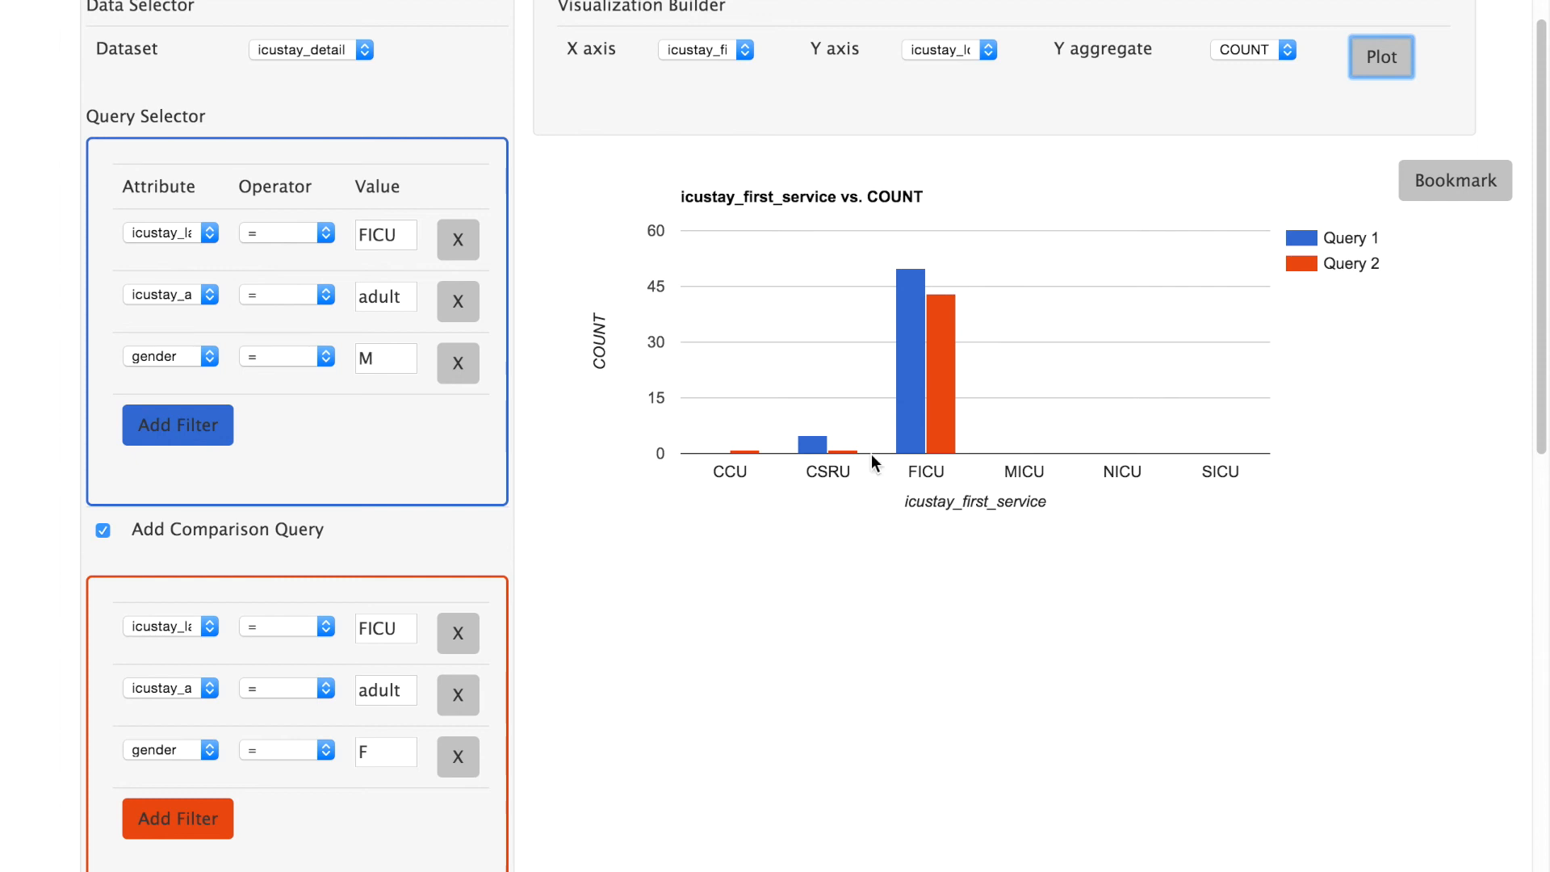
Bookmark the icustay_first_service vs. COUNT chart, check it among the saved bookmarks and return to the main plot.
left_click(1449, 192)
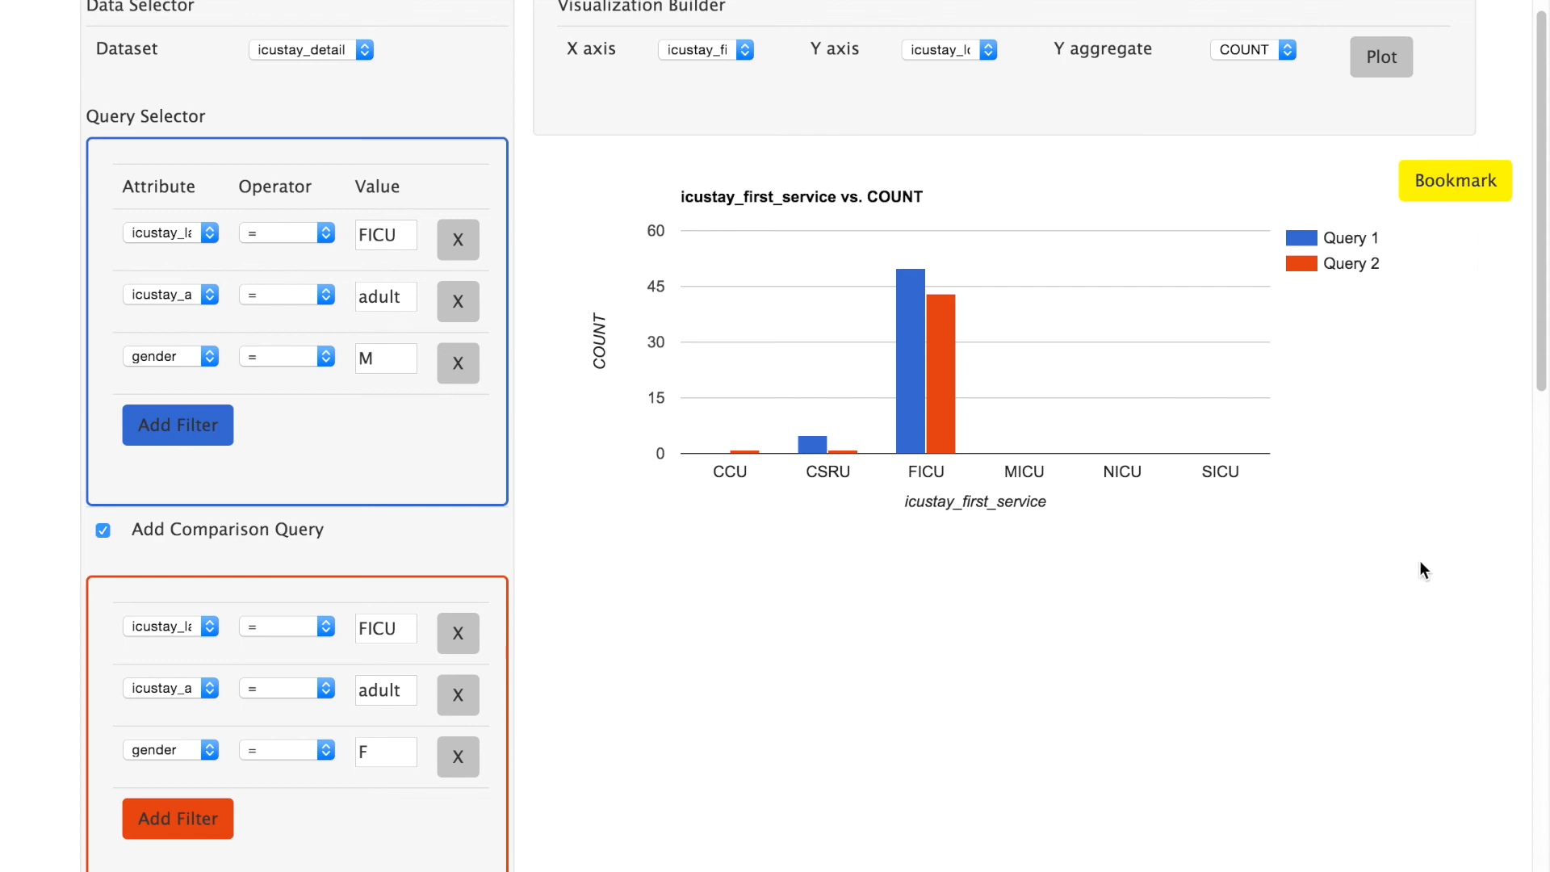
scroll(1416, 559, "down", 10)
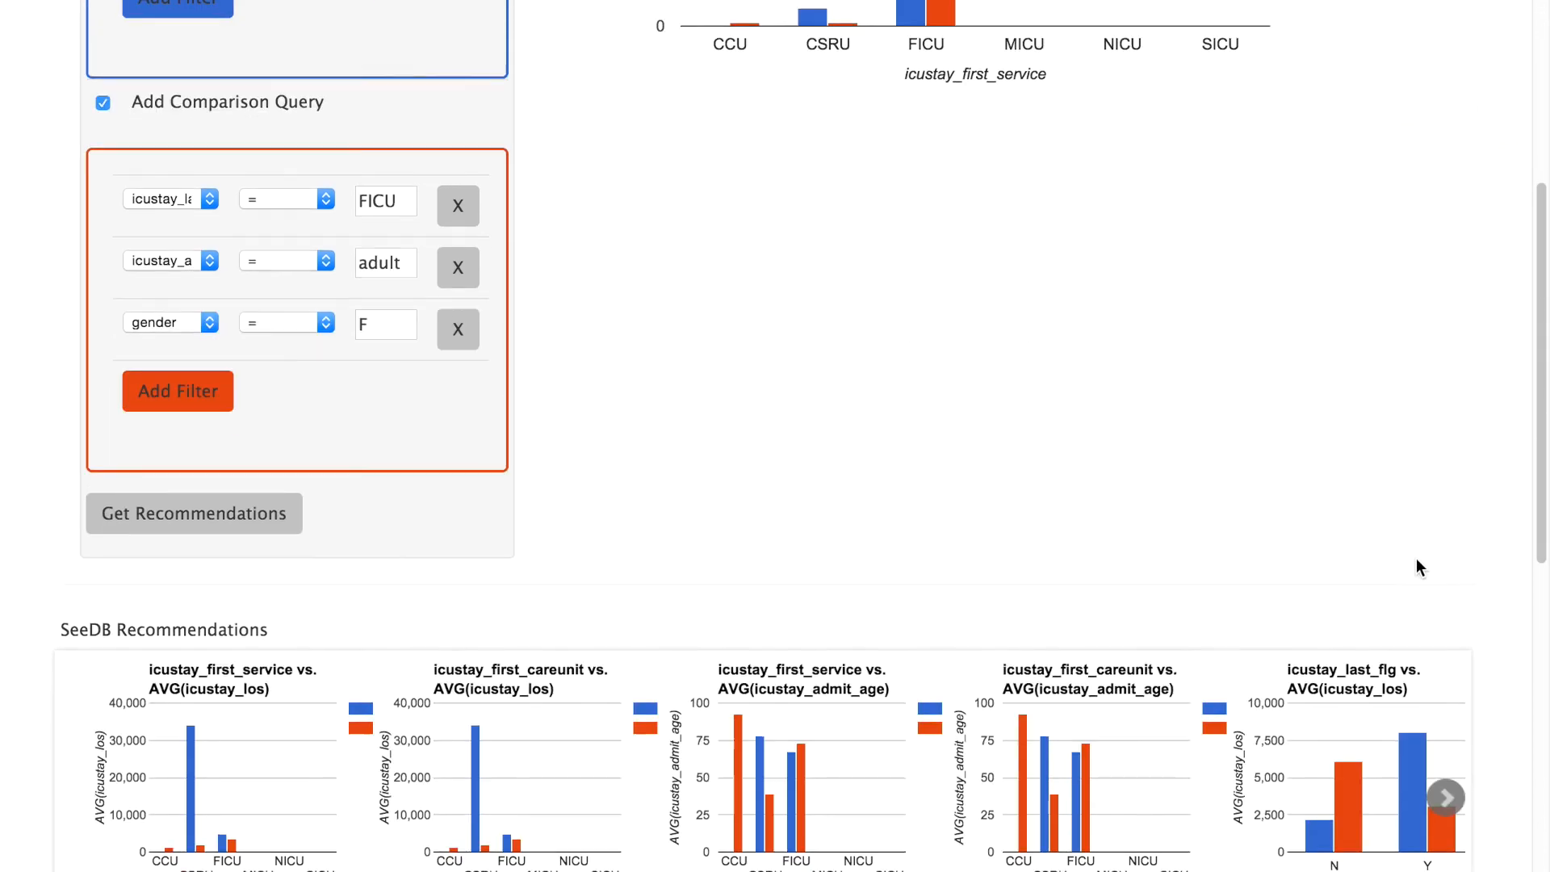
scroll(1419, 568, "down", 4)
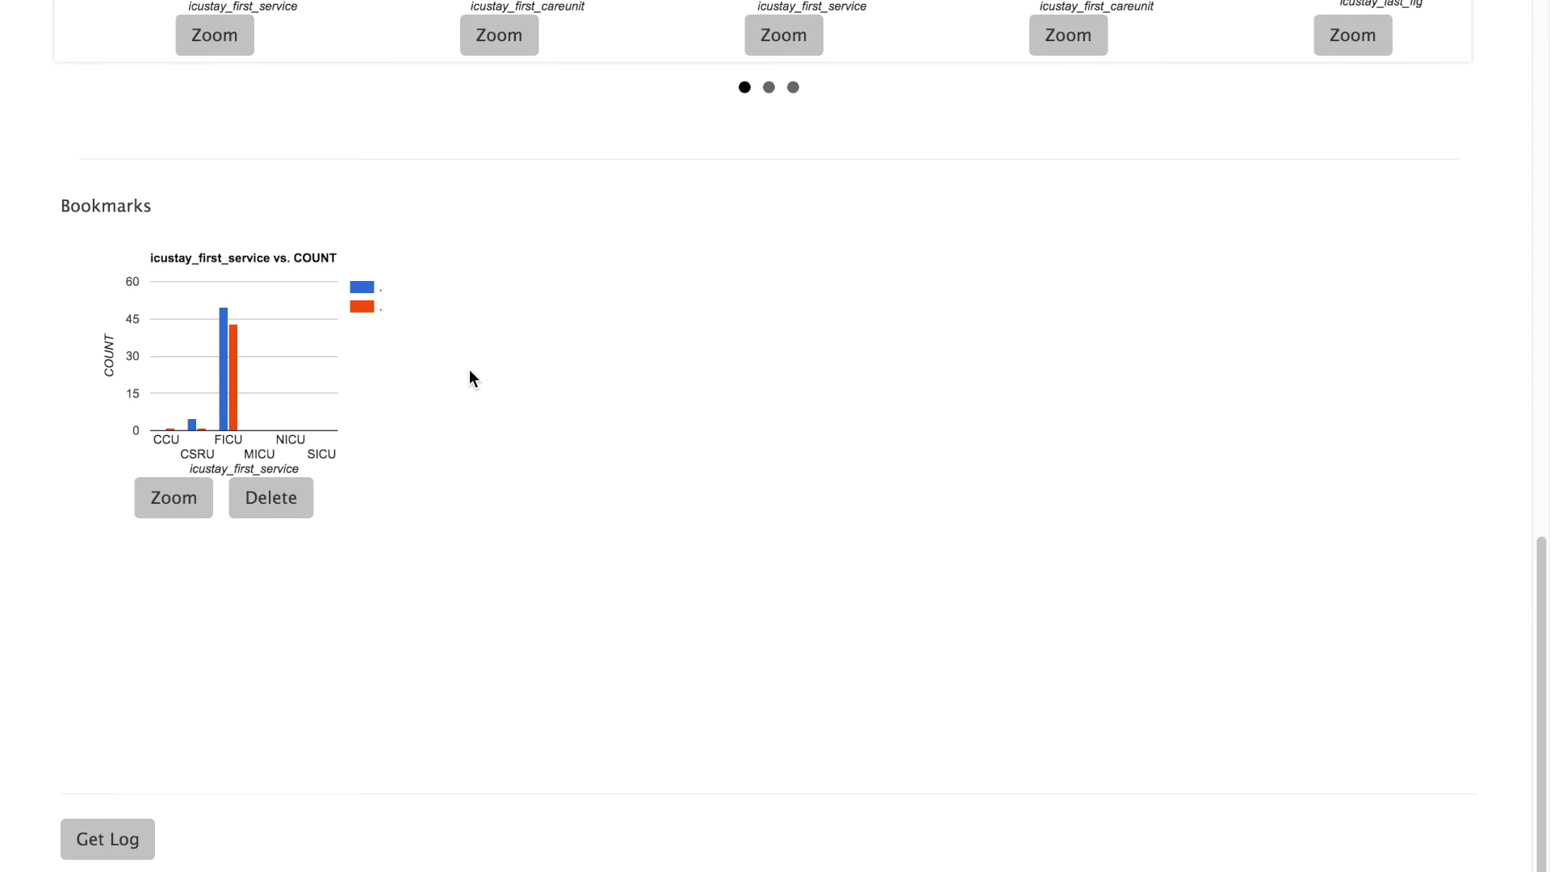
scroll(949, 283, "up", 20)
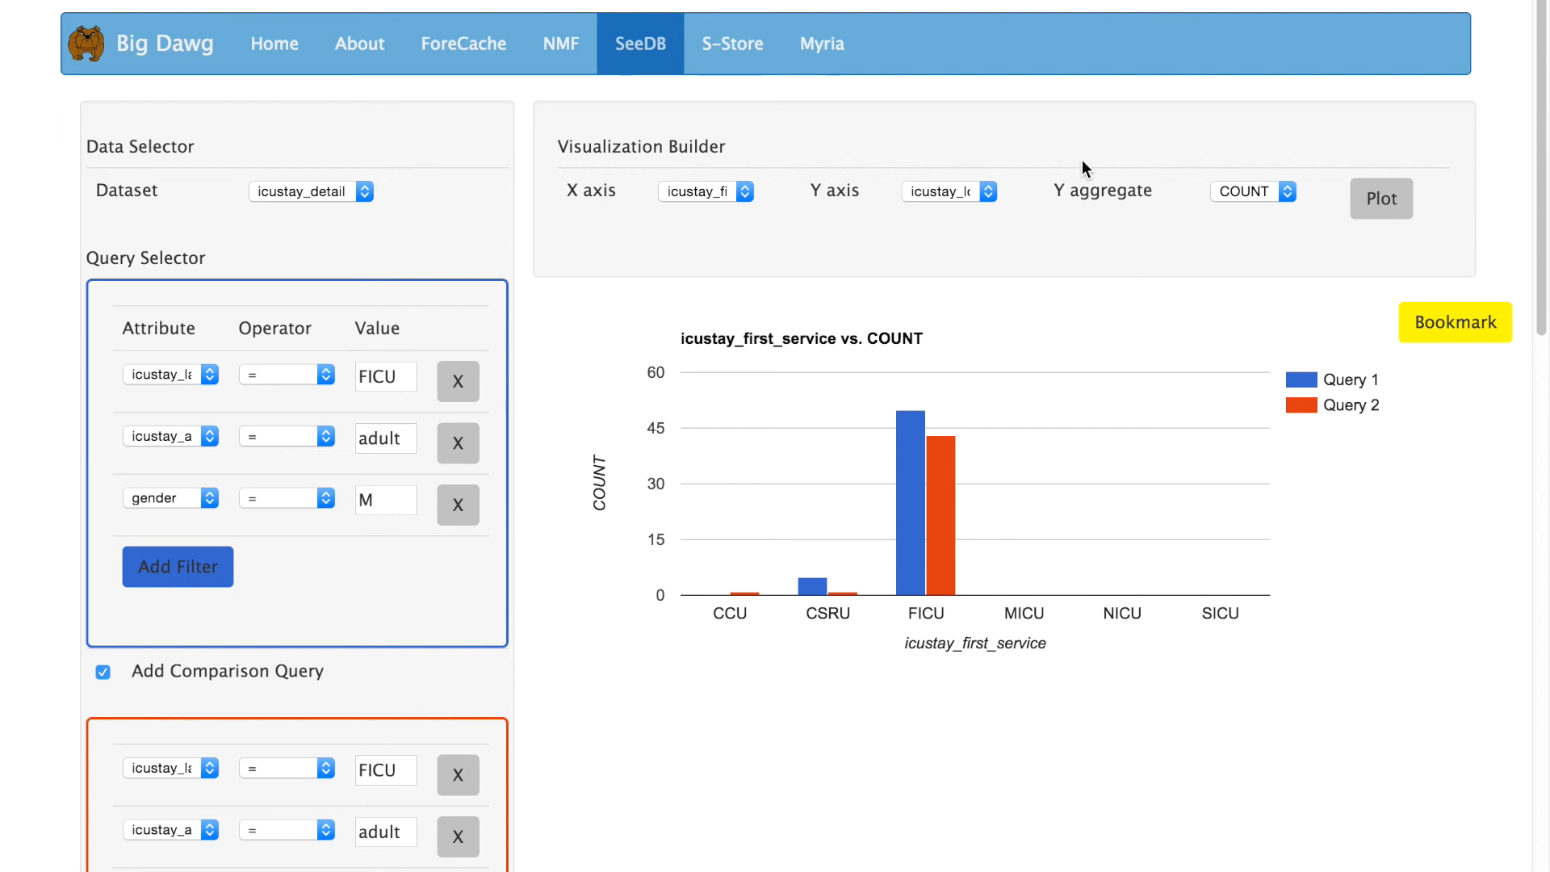
mouse_move(1081, 1)
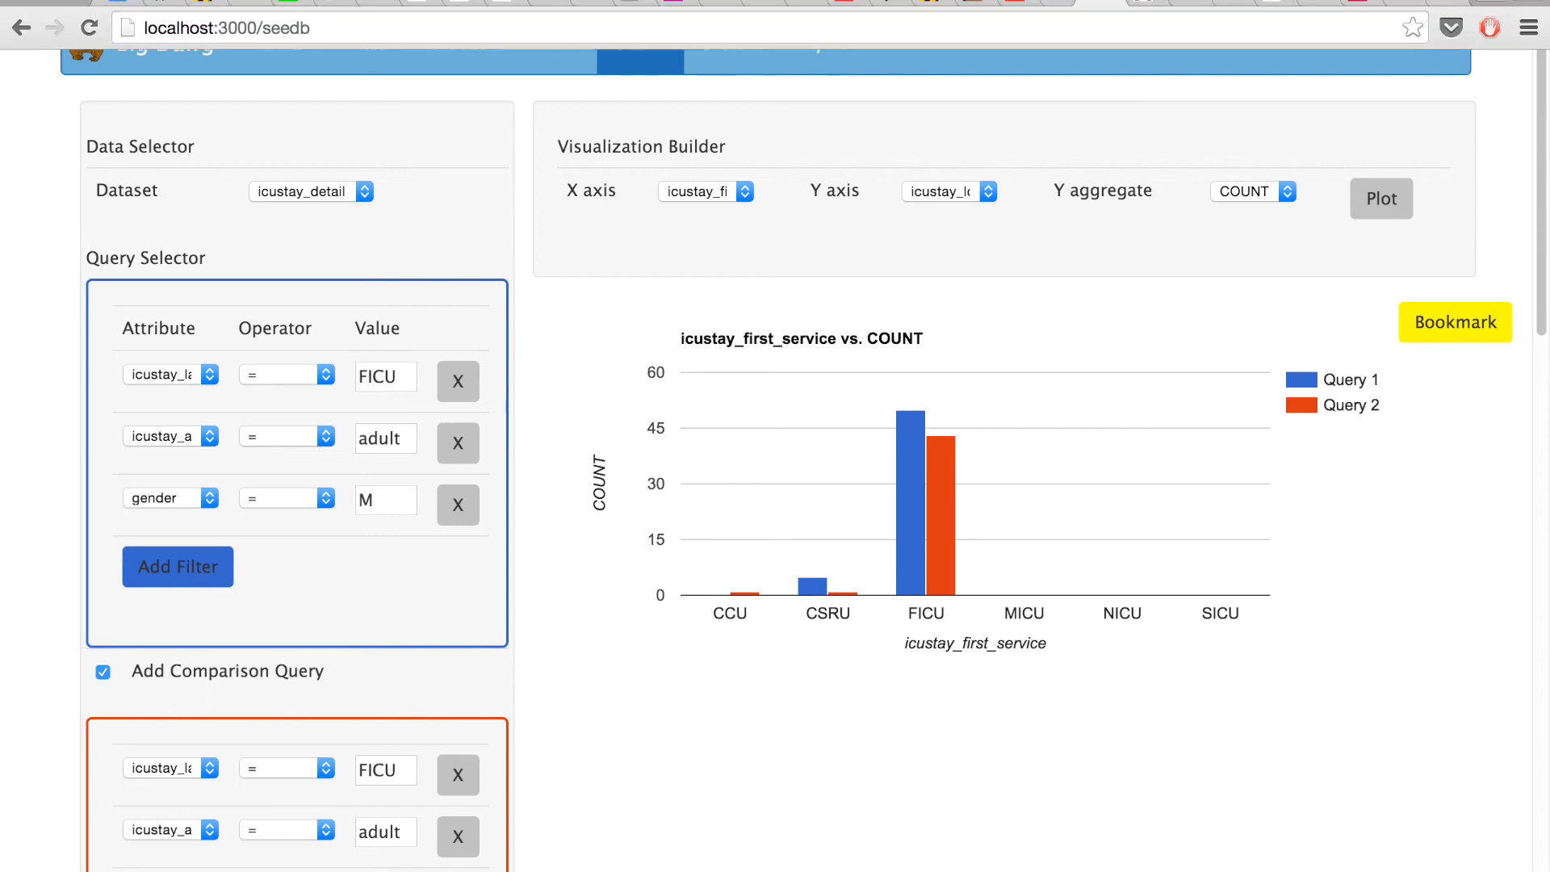